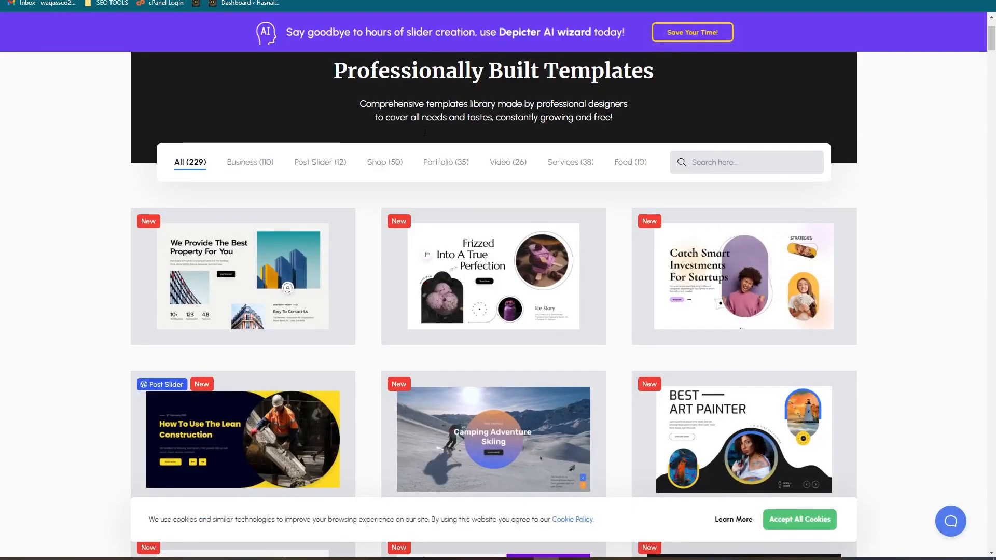
Download the free version of the Depicter plugin from its website
{"action": "scroll", "coordinate": [485, 188], "scroll_direction": "up", "scroll_amount": 2}
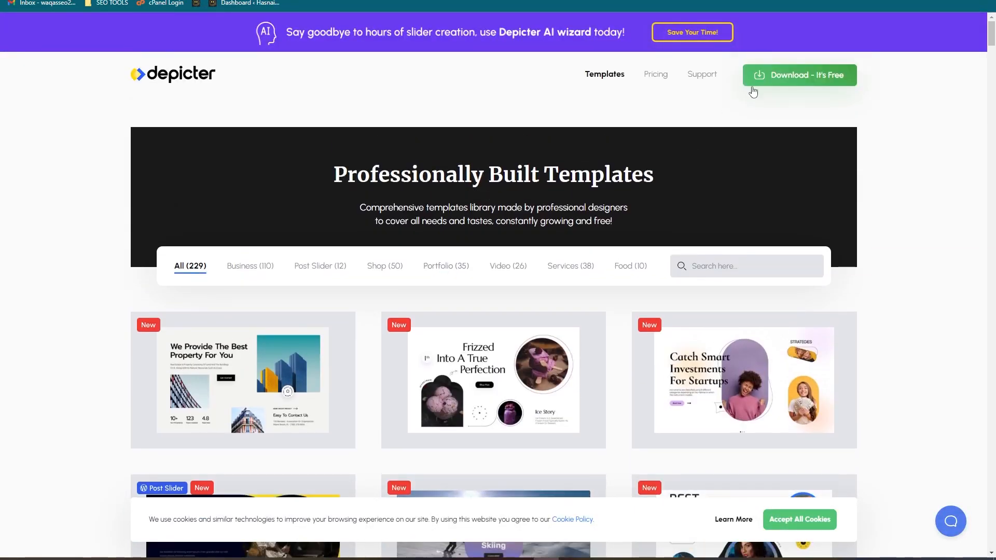
{"action": "left_click", "coordinate": [797, 83]}
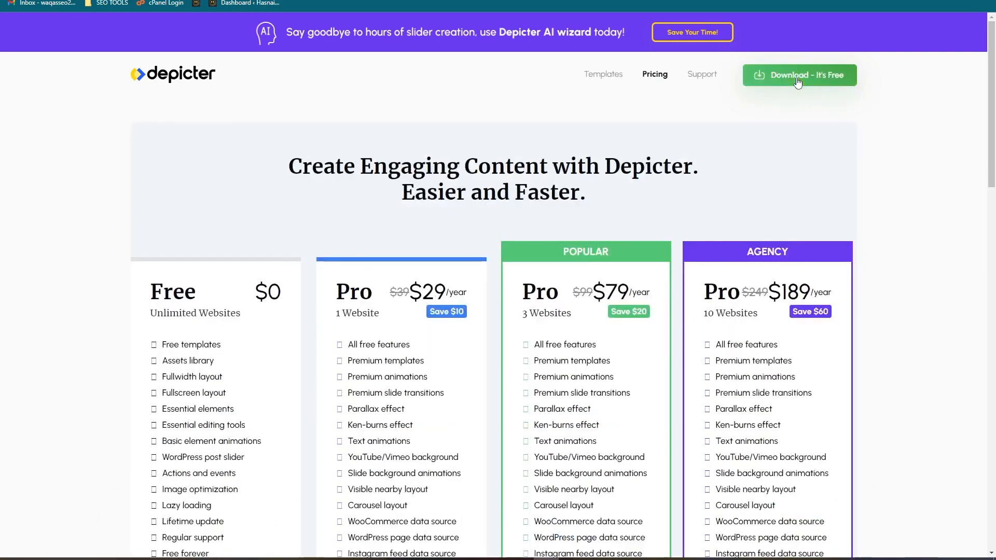
{"action": "scroll", "coordinate": [331, 184], "scroll_direction": "down", "scroll_amount": 4}
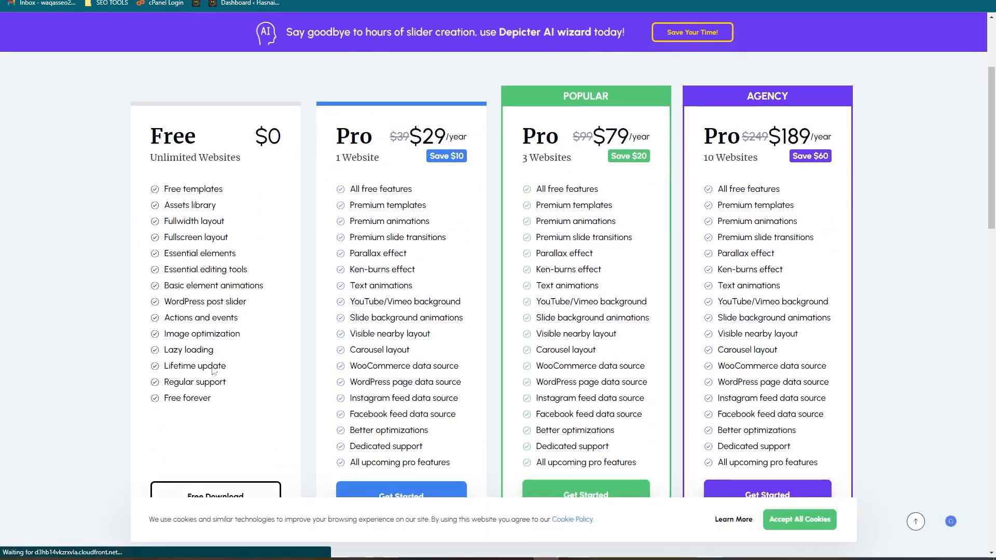
{"action": "left_click", "coordinate": [204, 494]}
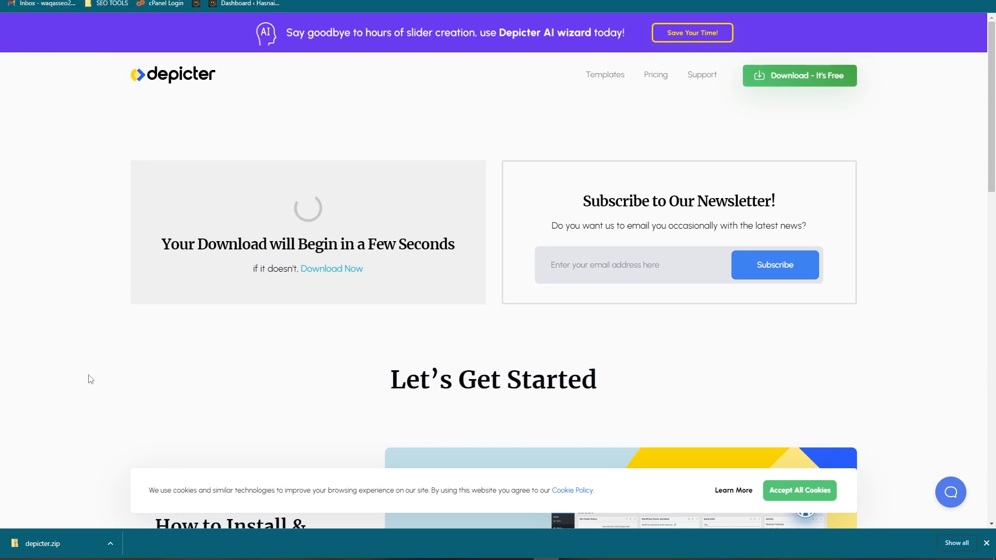
Switch to the WordPress admin and open the upload form for adding a new plugin
{"action": "key", "text": "ctrl+shift+Tab"}
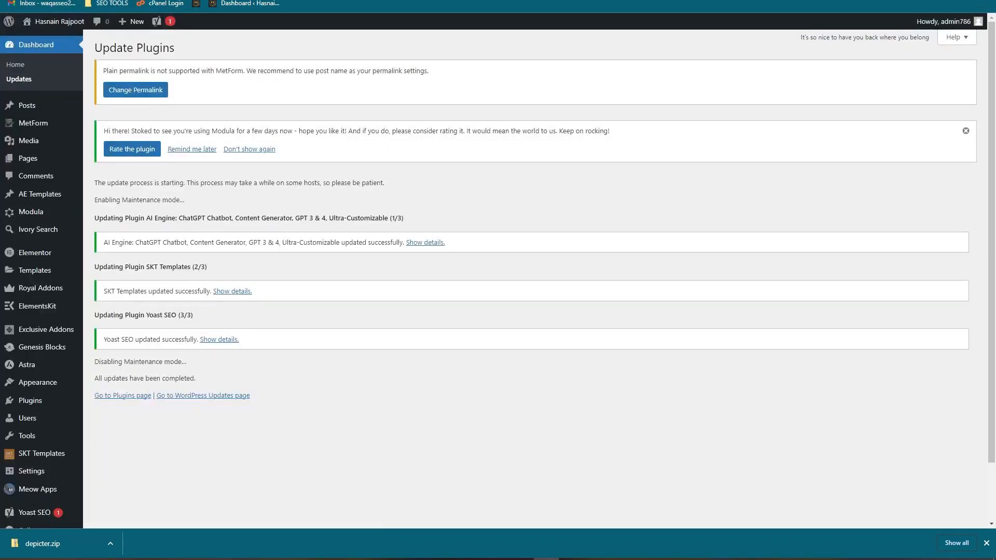
{"action": "mouse_move", "coordinate": [34, 402]}
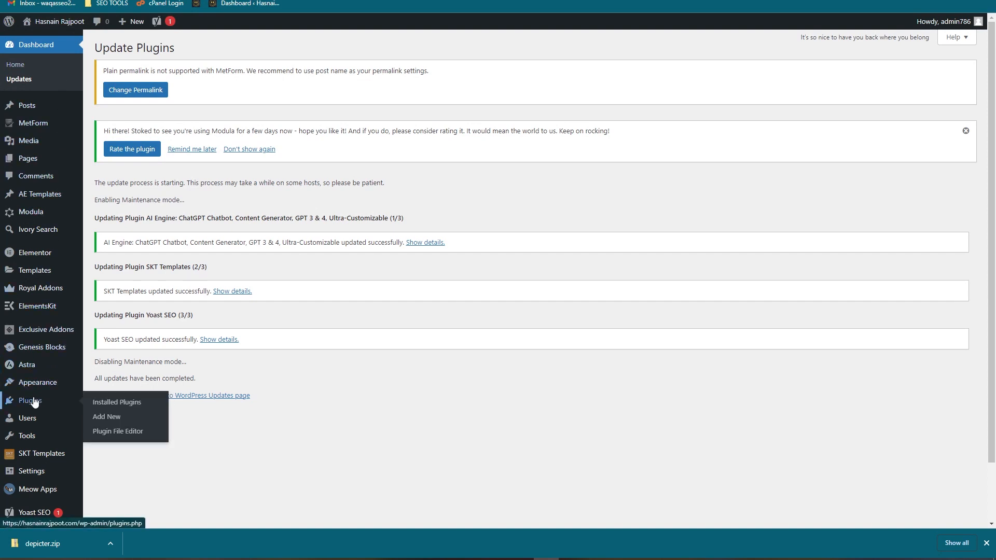
{"action": "left_click", "coordinate": [119, 423]}
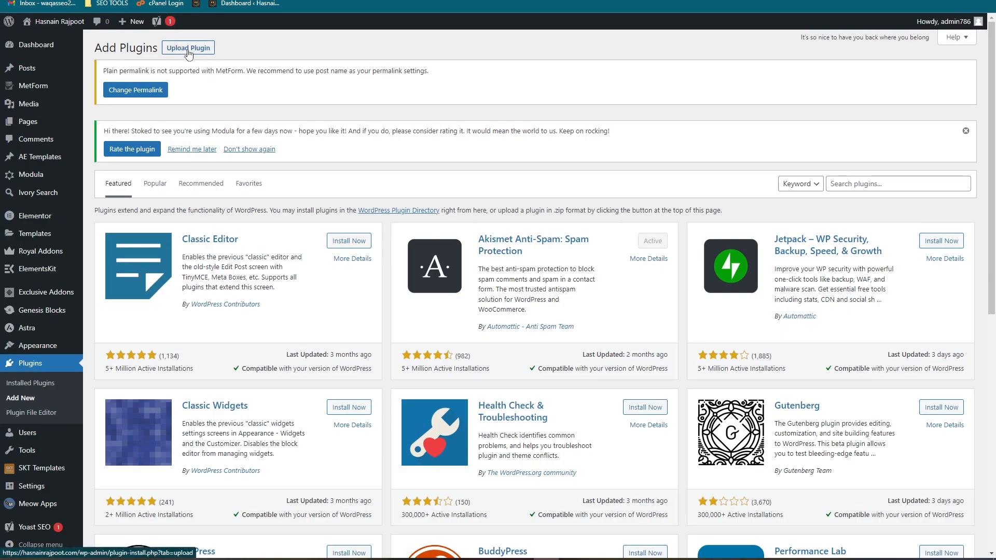
{"action": "left_click", "coordinate": [188, 52]}
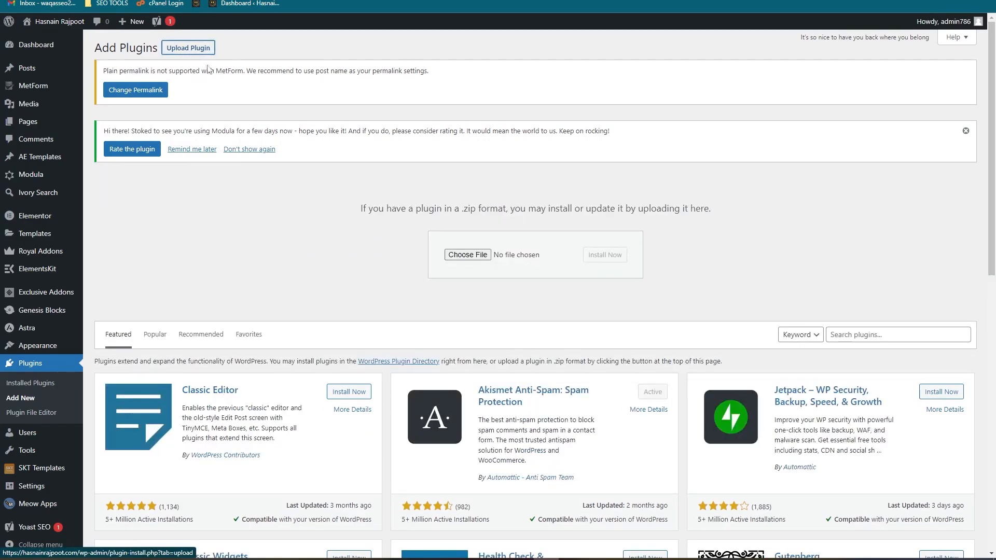
Choose depicter.zip from the Downloads folder and install it as a plugin
{"action": "left_click", "coordinate": [460, 254]}
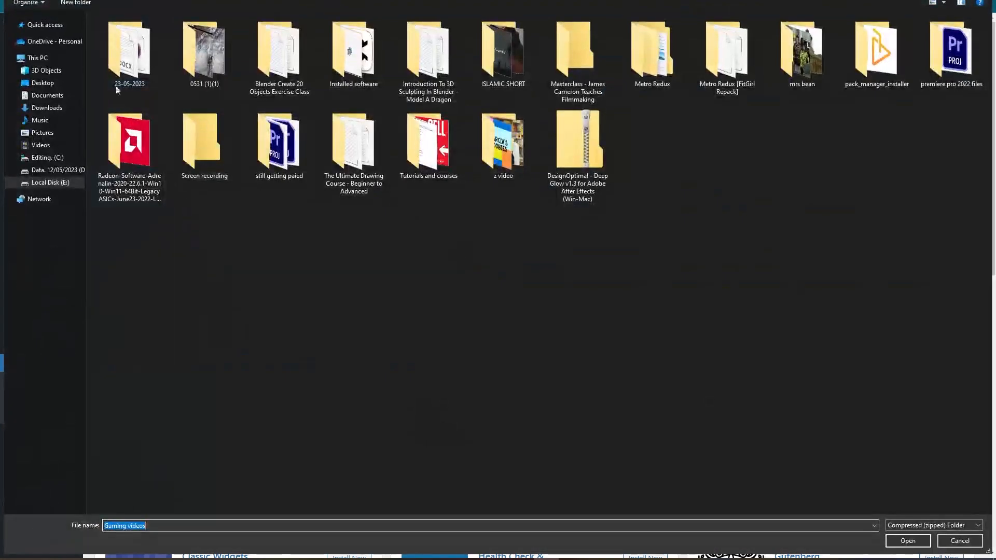
{"action": "left_click", "coordinate": [47, 107]}
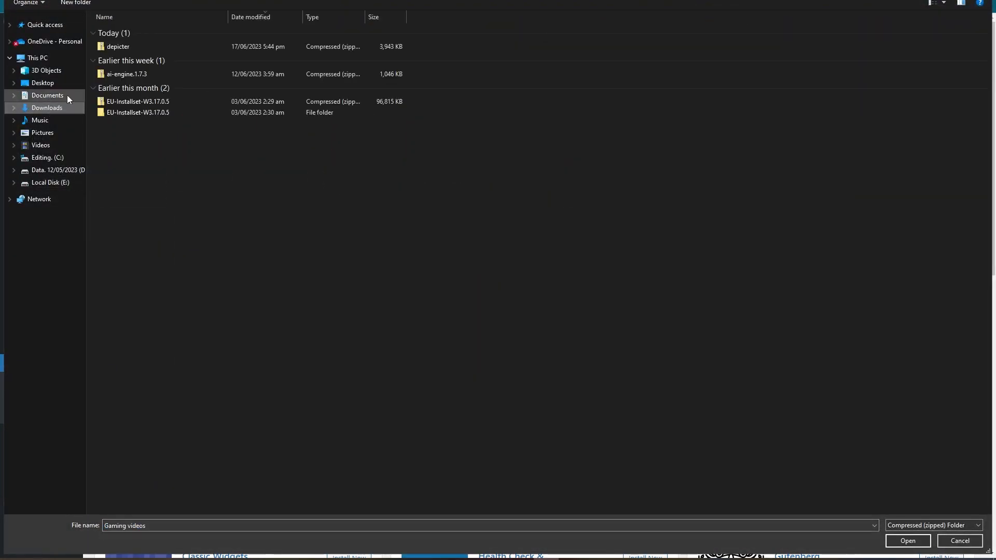
{"action": "left_click", "coordinate": [132, 46]}
{"action": "left_click", "coordinate": [907, 540]}
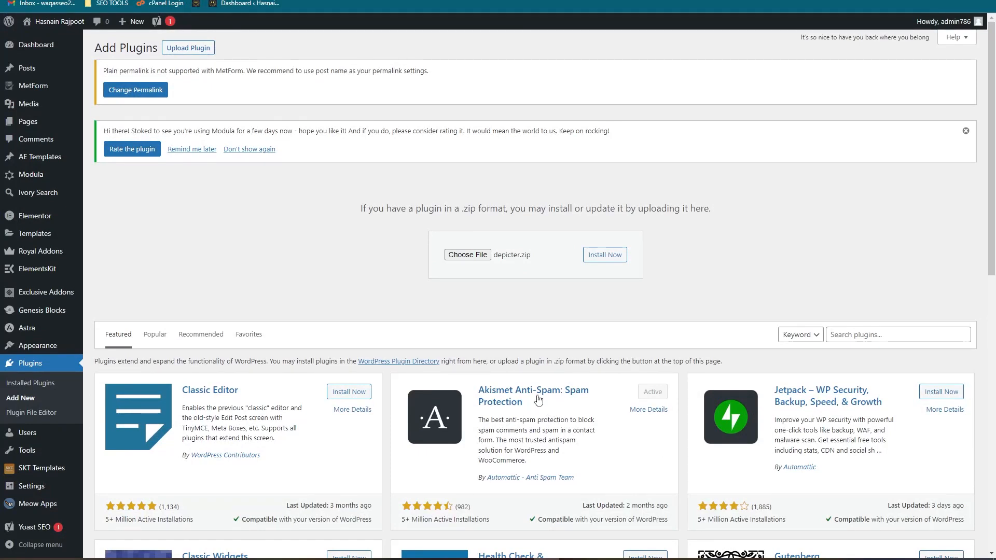
{"action": "left_click", "coordinate": [611, 257]}
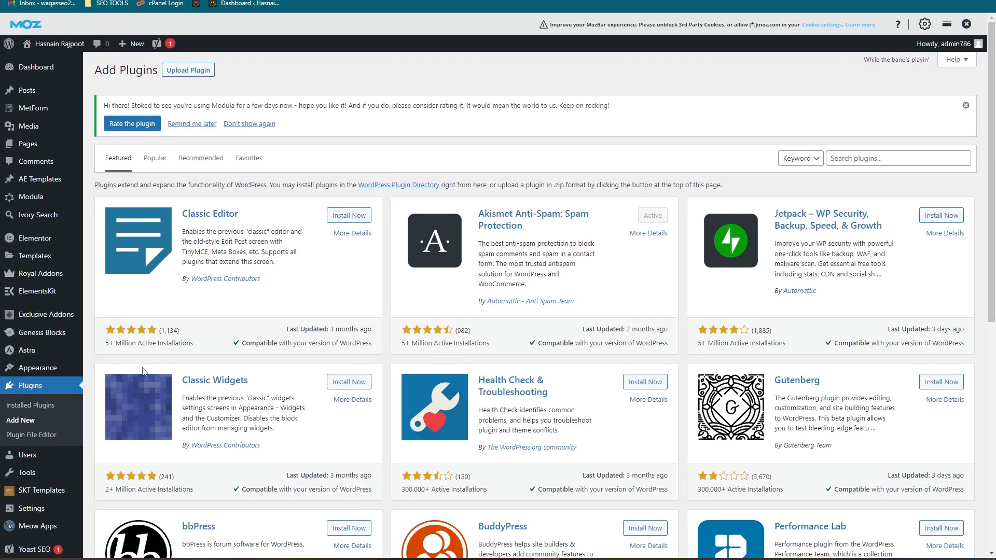
Activate the installed Depicter plugin and open its dashboard
{"action": "left_click", "coordinate": [30, 406]}
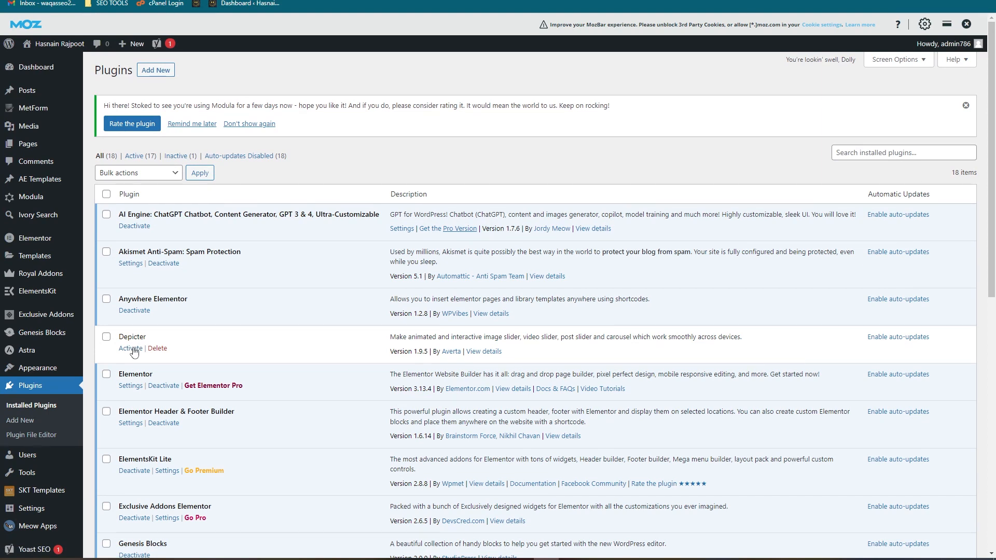
{"action": "left_click", "coordinate": [132, 353]}
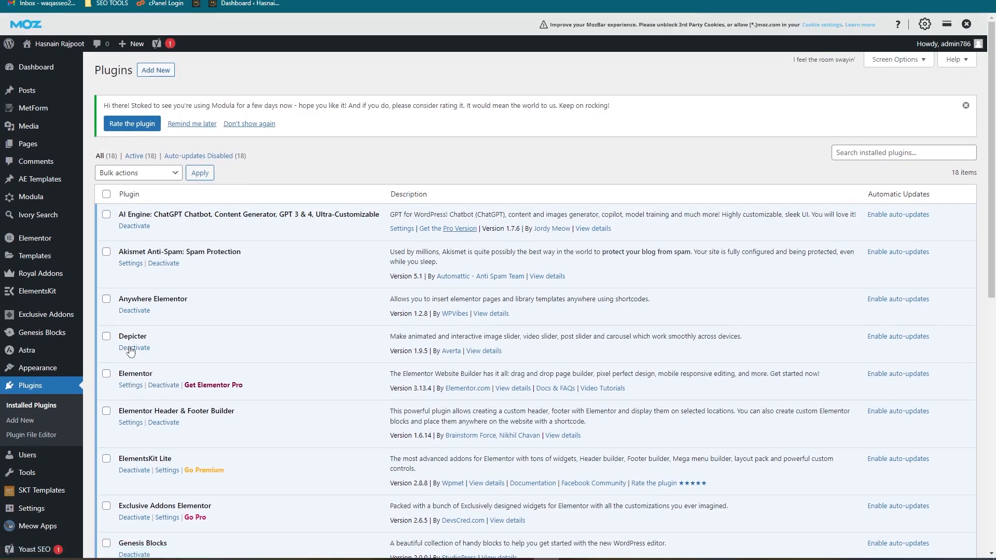
{"action": "scroll", "coordinate": [280, 280], "scroll_direction": "down", "scroll_amount": 6}
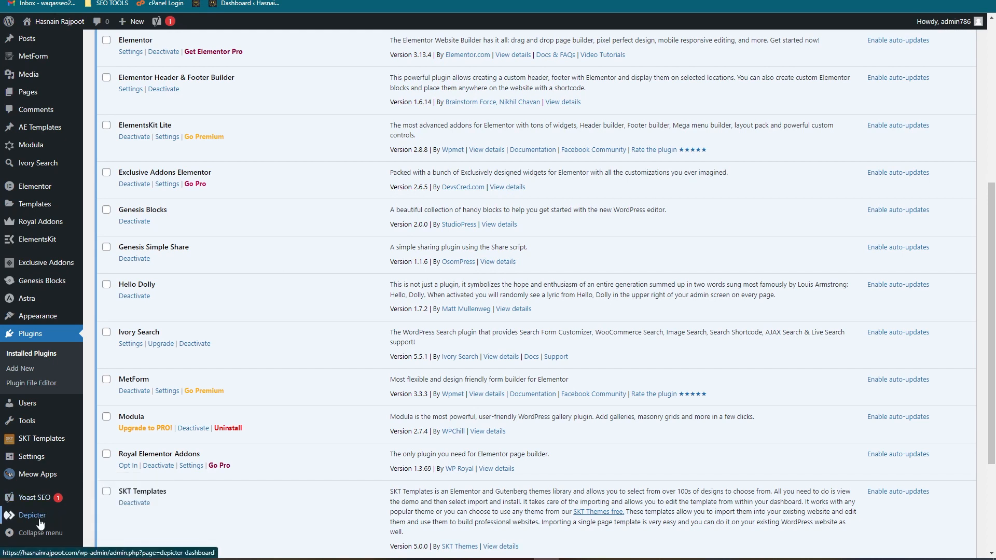
{"action": "left_click", "coordinate": [109, 485]}
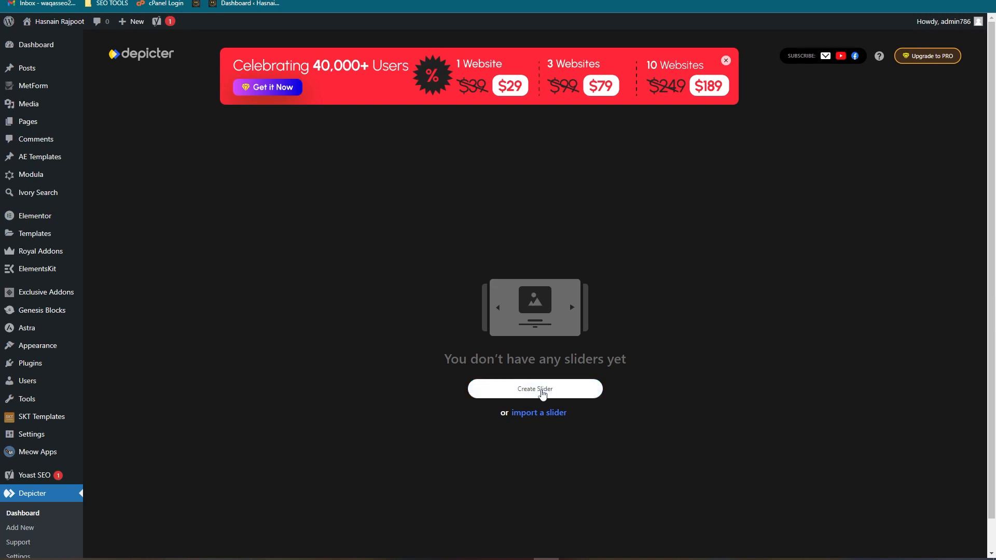
Create a new slider by importing the Decor shop template from the Portfolio category, and dismiss the welcome video
{"action": "left_click", "coordinate": [542, 395]}
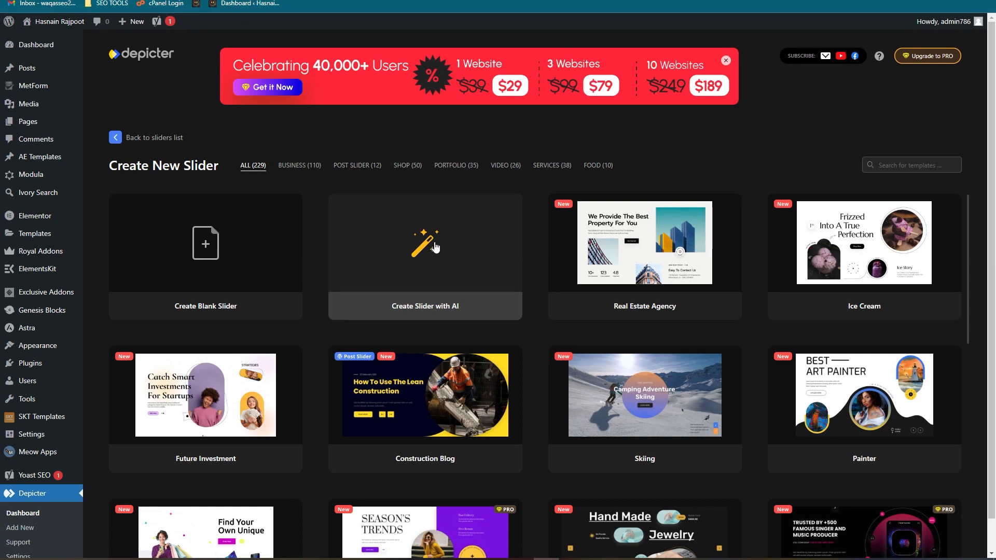
{"action": "left_click", "coordinate": [460, 166]}
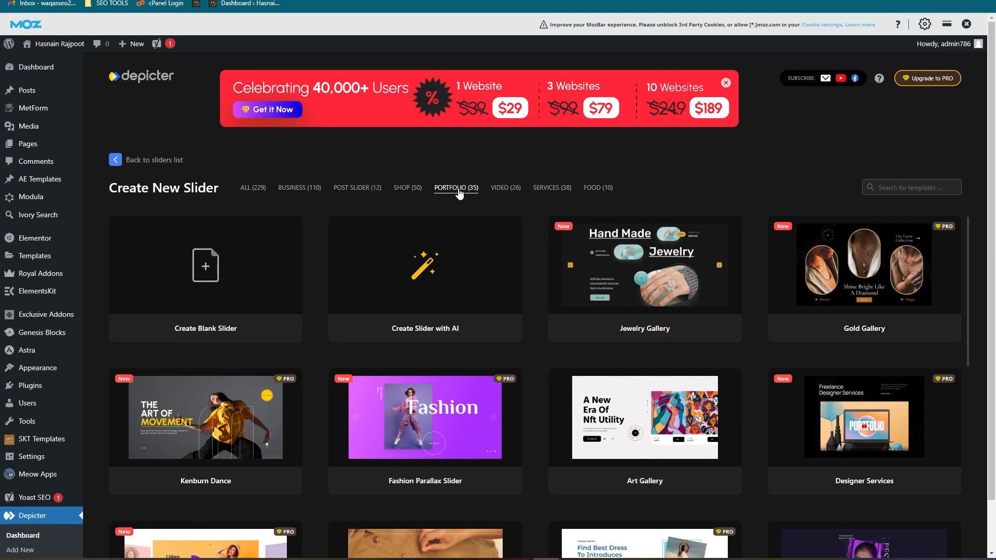
{"action": "scroll", "coordinate": [460, 192], "scroll_direction": "down", "scroll_amount": 1}
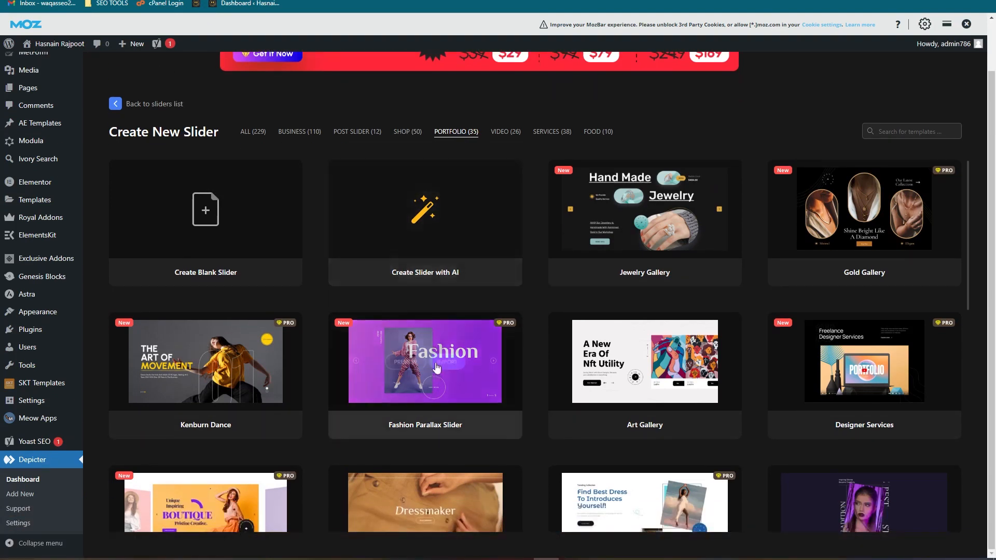
{"action": "scroll", "coordinate": [937, 398], "scroll_direction": "down", "scroll_amount": 5}
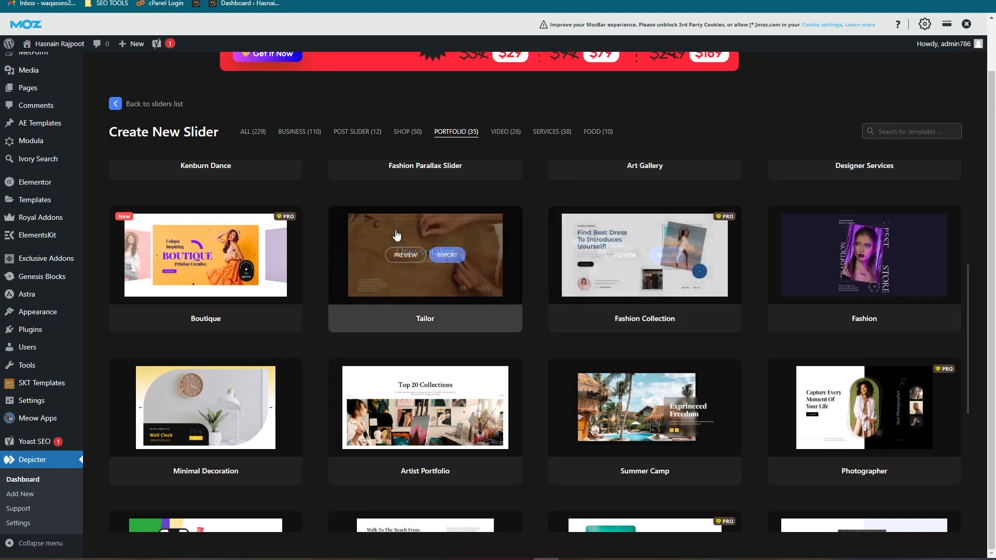
{"action": "scroll", "coordinate": [430, 435], "scroll_direction": "down", "scroll_amount": 1}
{"action": "scroll", "coordinate": [430, 435], "scroll_direction": "down", "scroll_amount": 3}
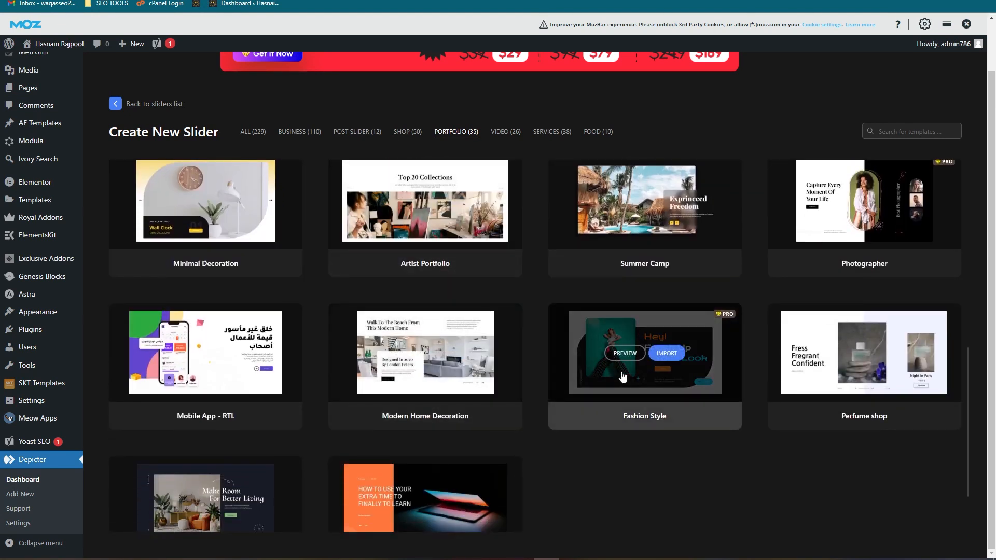
{"action": "scroll", "coordinate": [782, 422], "scroll_direction": "down", "scroll_amount": 2}
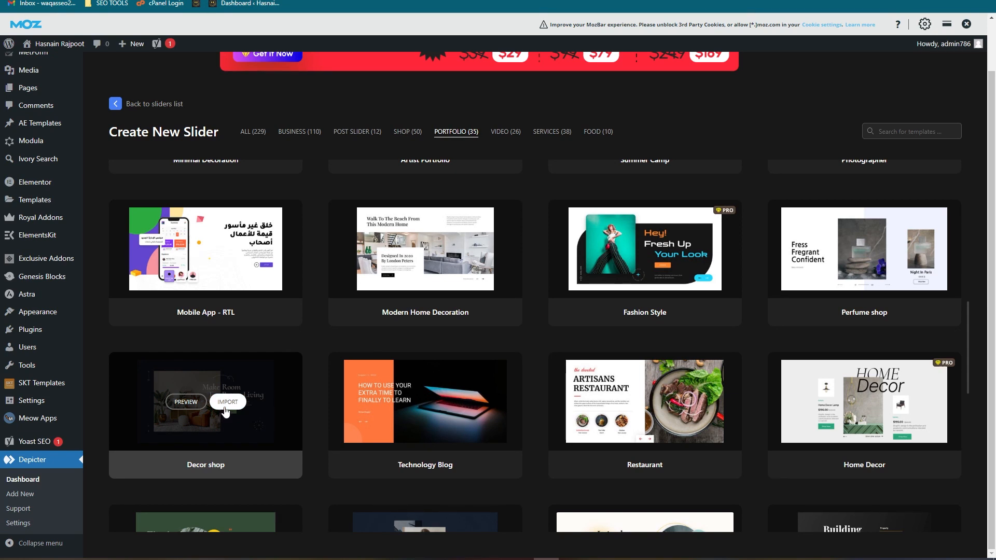
{"action": "left_click", "coordinate": [226, 403]}
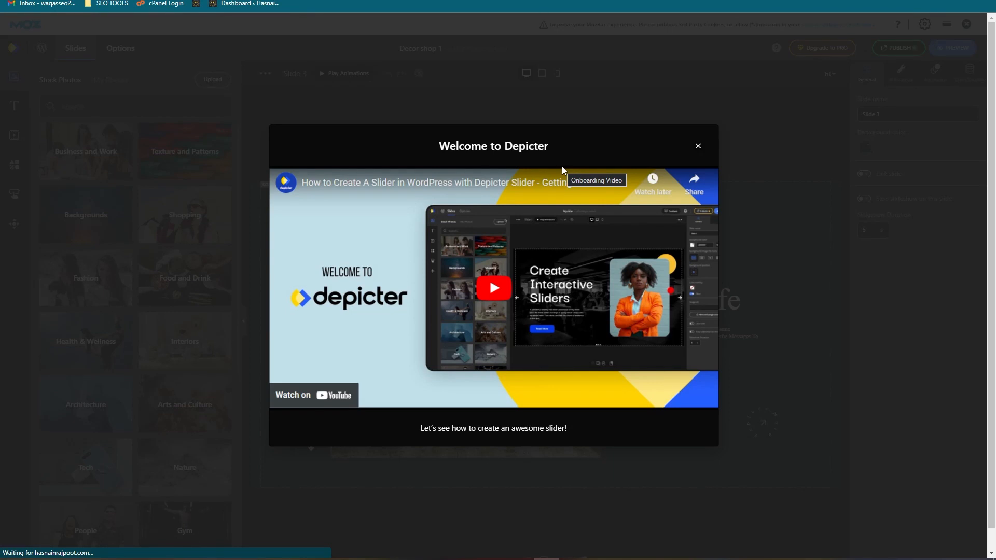
{"action": "left_click", "coordinate": [698, 145]}
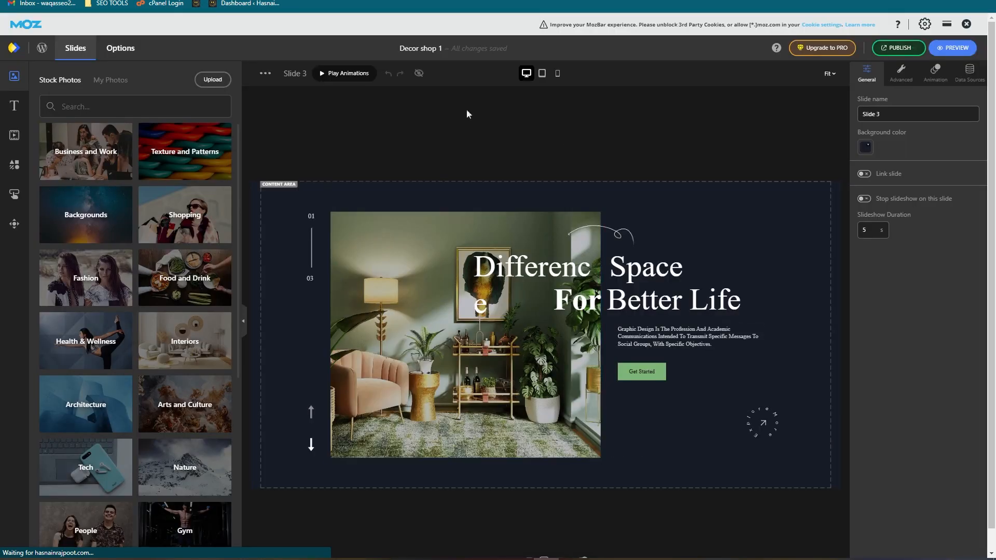
Play the slide's animations and look at the text and video elements available for the slide
{"action": "left_click", "coordinate": [327, 76]}
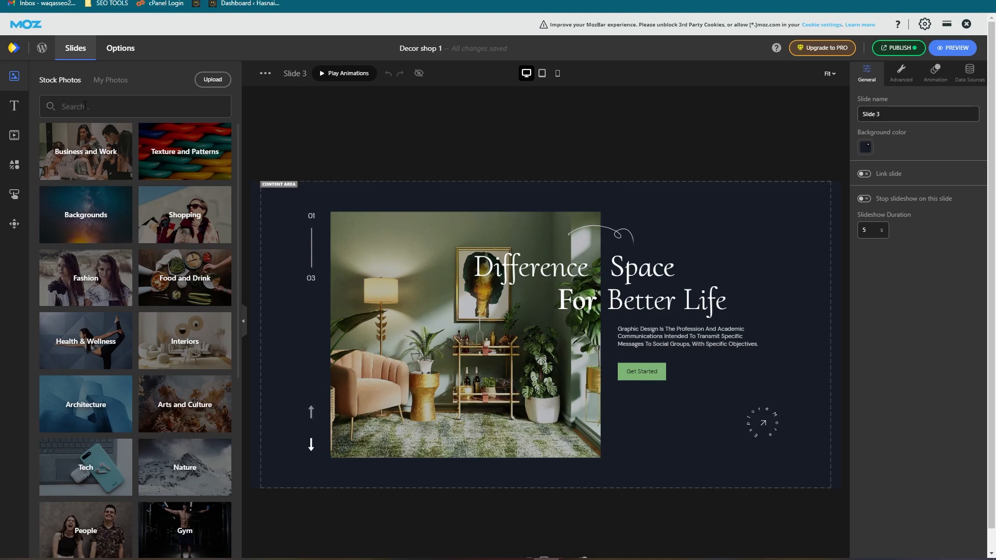
{"action": "left_click", "coordinate": [14, 107]}
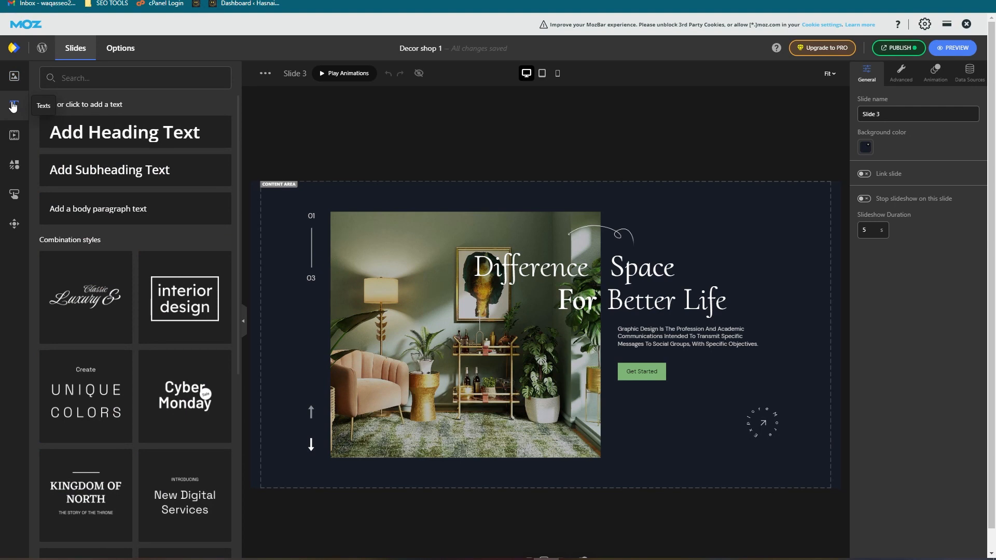
{"action": "left_click", "coordinate": [14, 138]}
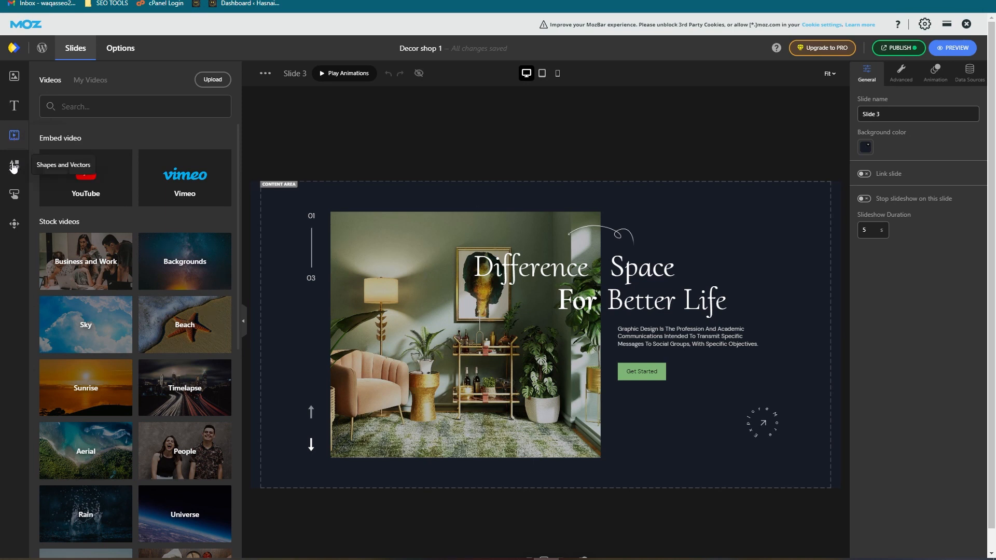
Try to place a solid square shape above the end of the slide's heading text
{"action": "left_click", "coordinate": [14, 166]}
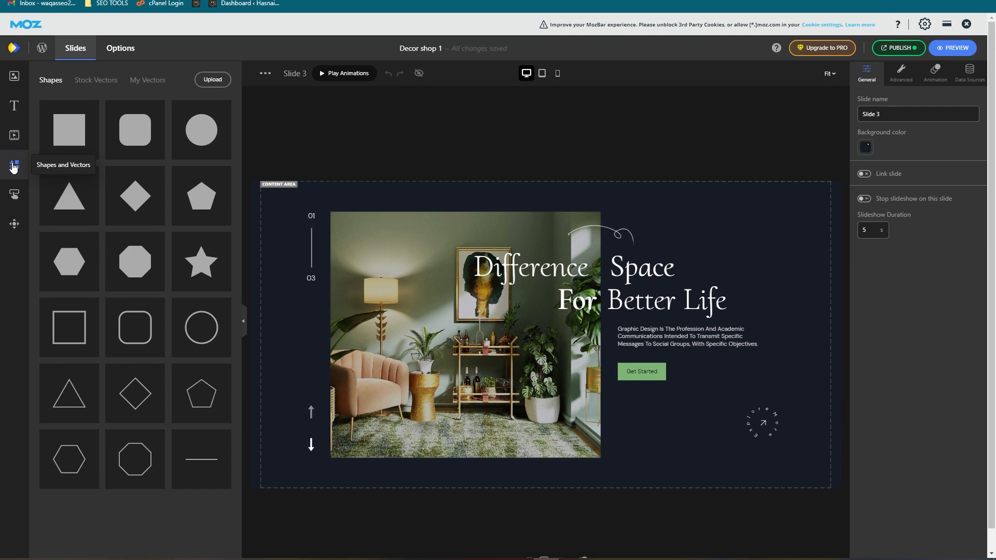
{"action": "left_click_drag", "start_coordinate": [90, 147], "coordinate": [773, 232]}
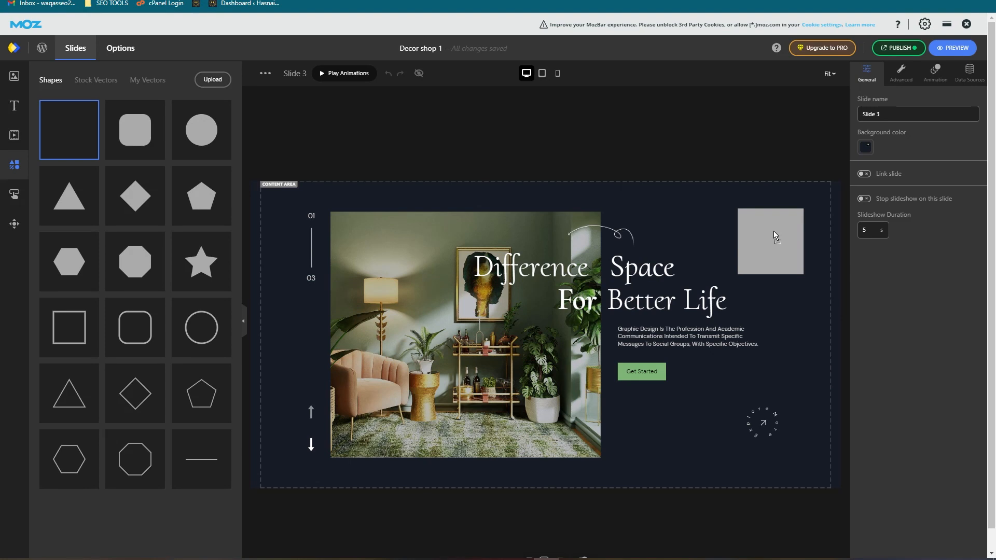
{"action": "left_click_drag", "start_coordinate": [774, 230], "coordinate": [78, 134]}
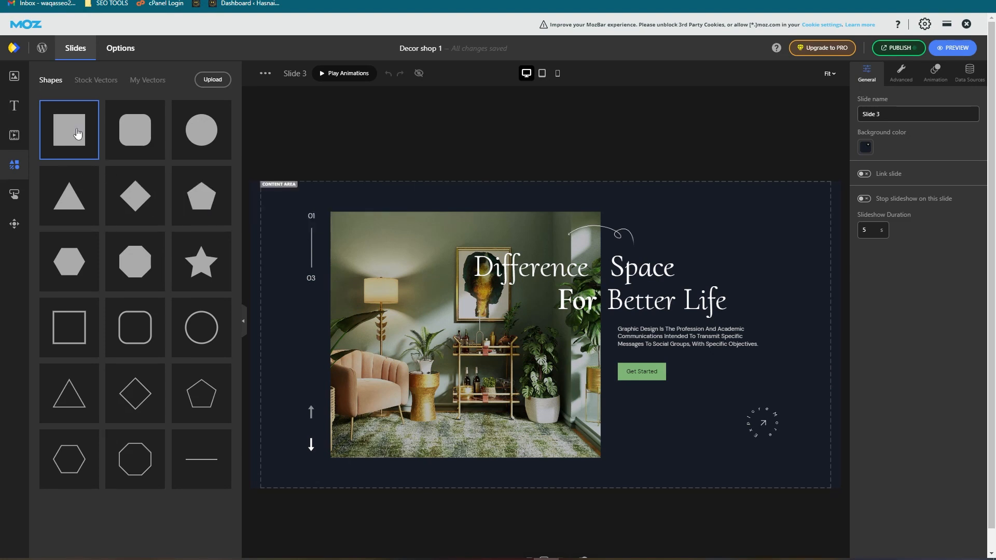
View the button styles and add the first controls set with plain arrows and bullets to the slider
{"action": "left_click", "coordinate": [14, 196]}
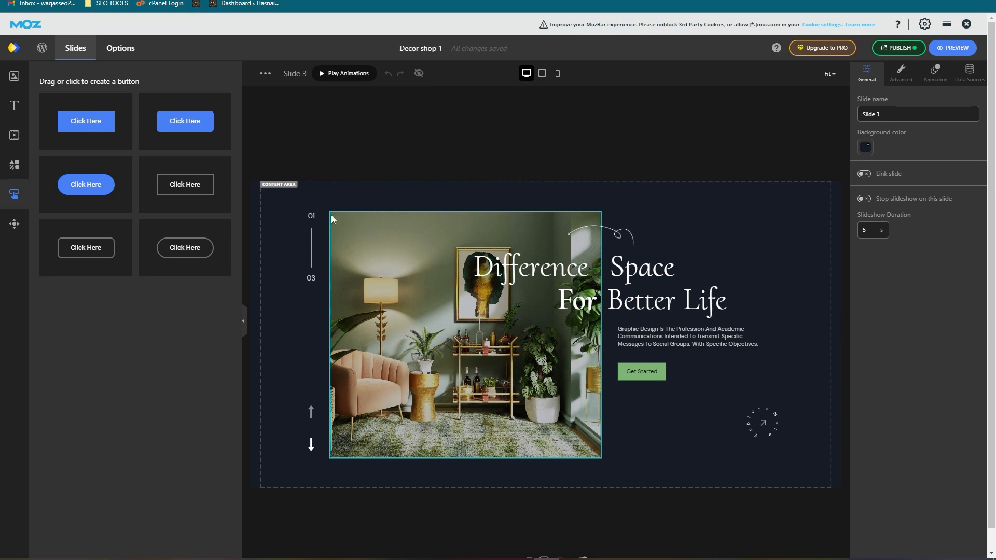
{"action": "left_click", "coordinate": [14, 227]}
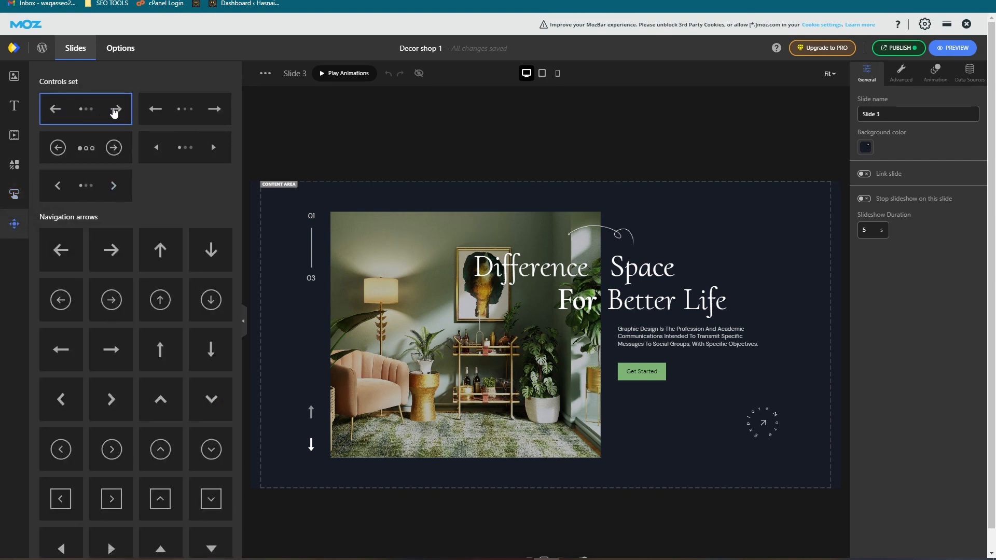
{"action": "left_click", "coordinate": [115, 111]}
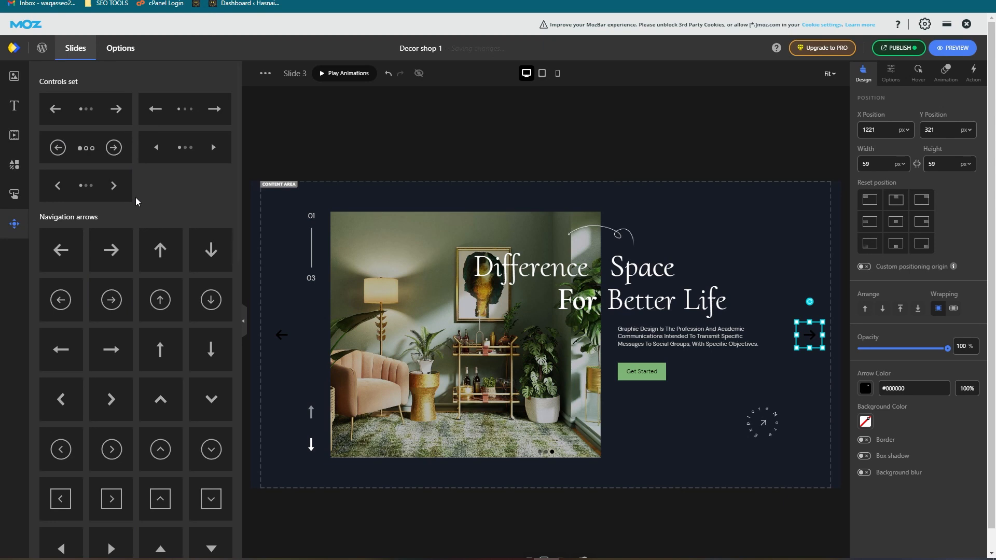
Examine the available navigation arrows, navigation bullets, line timers and slideshow play and pause controls
{"action": "scroll", "coordinate": [129, 253], "scroll_direction": "down", "scroll_amount": 1}
{"action": "scroll", "coordinate": [129, 253], "scroll_direction": "down", "scroll_amount": 8}
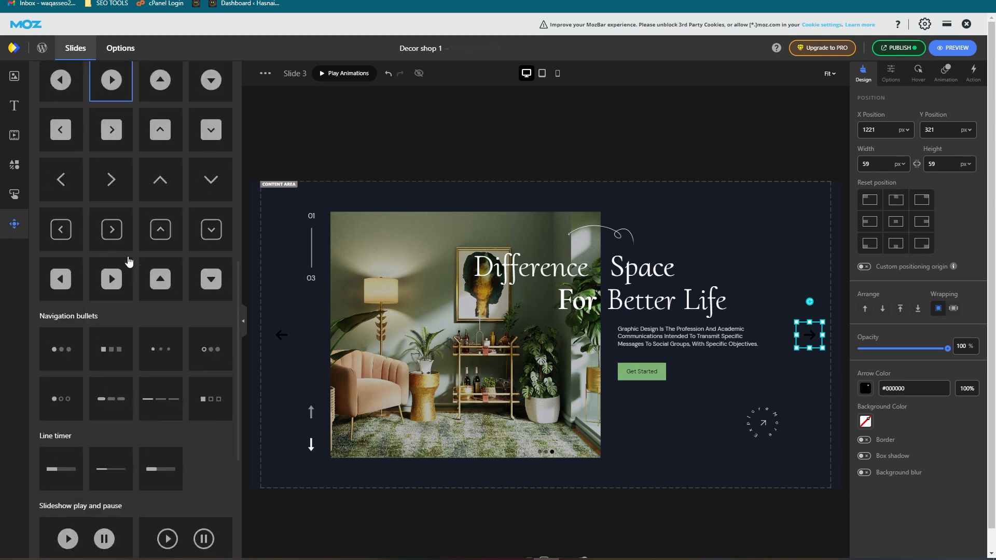
{"action": "scroll", "coordinate": [130, 257], "scroll_direction": "up", "scroll_amount": 3}
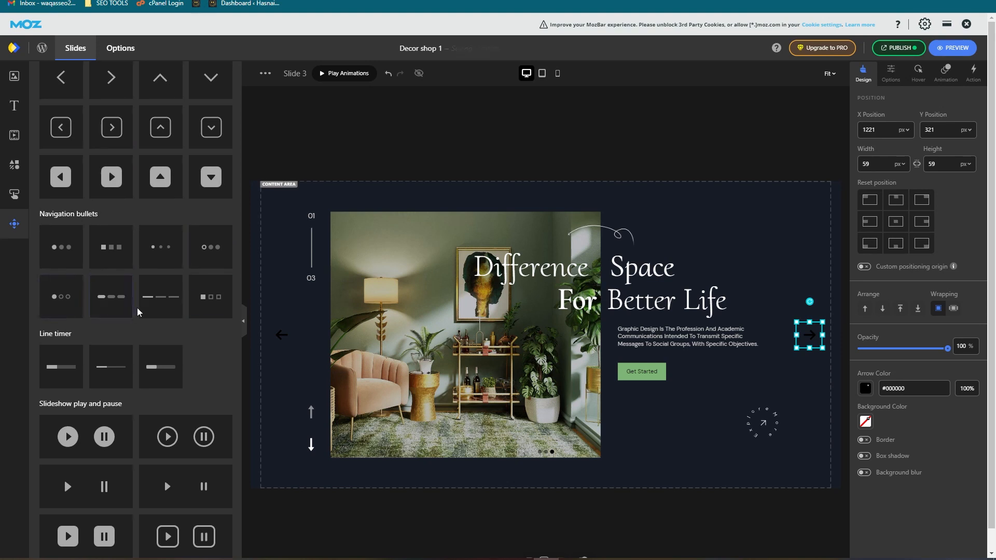
Examine the remaining slideshow play and pause controls and the scroll down indicators available for the slider
{"action": "scroll", "coordinate": [138, 312], "scroll_direction": "up", "scroll_amount": 1}
{"action": "scroll", "coordinate": [120, 398], "scroll_direction": "down", "scroll_amount": 2}
{"action": "scroll", "coordinate": [120, 398], "scroll_direction": "down", "scroll_amount": 3}
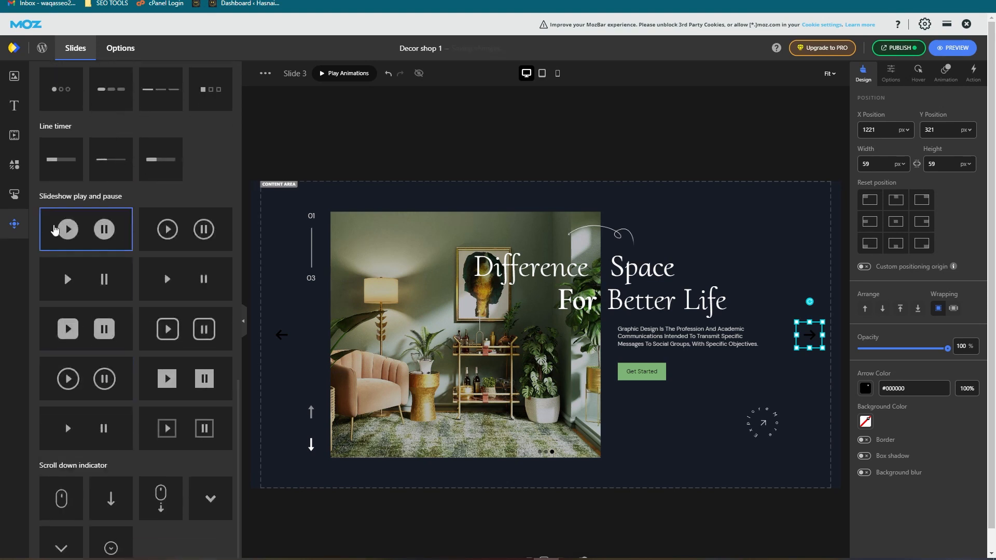
{"action": "scroll", "coordinate": [164, 289], "scroll_direction": "down", "scroll_amount": 1}
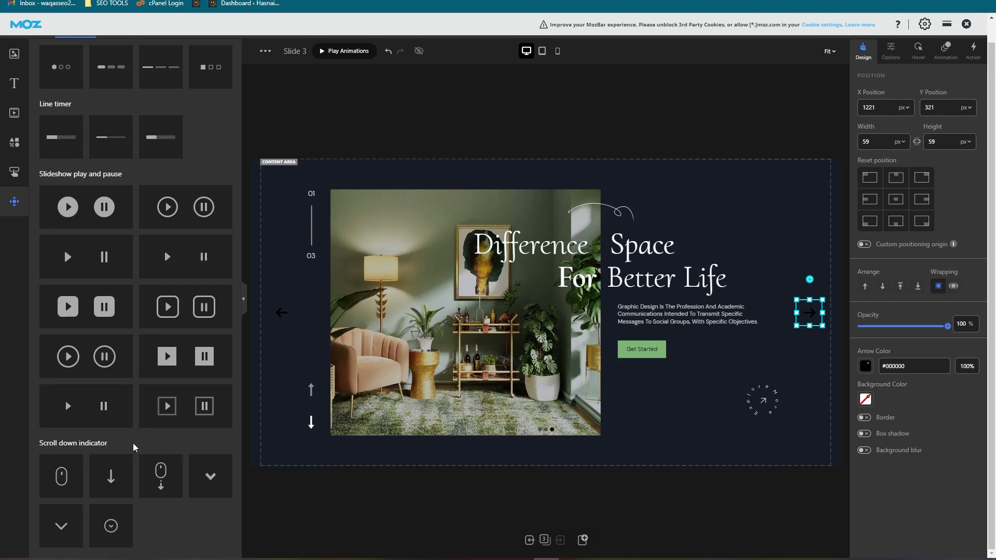
{"action": "scroll", "coordinate": [133, 444], "scroll_direction": "up", "scroll_amount": 8}
{"action": "scroll", "coordinate": [10, 249], "scroll_direction": "up", "scroll_amount": 1}
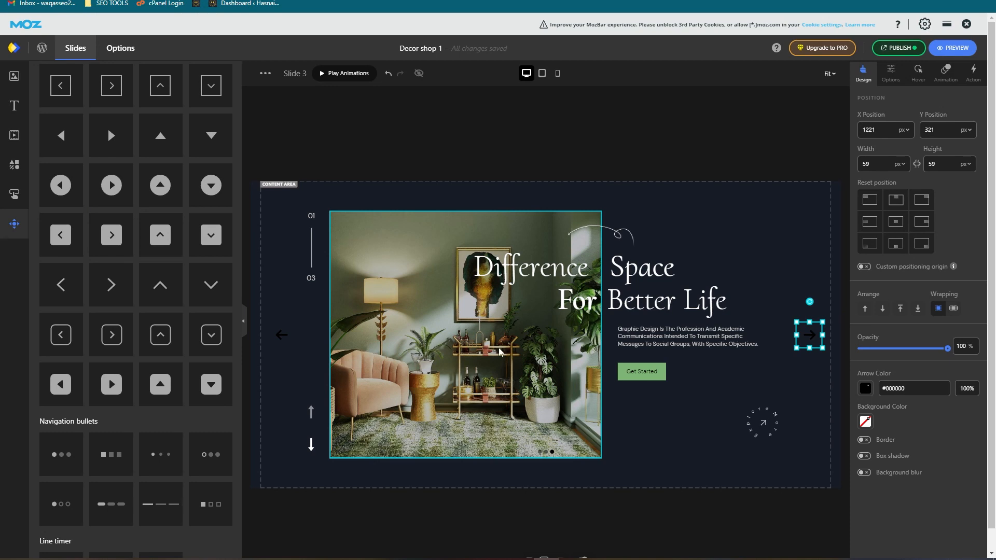
Replace the heading word "Space" on the slide with "Anything"
{"action": "left_click", "coordinate": [644, 276]}
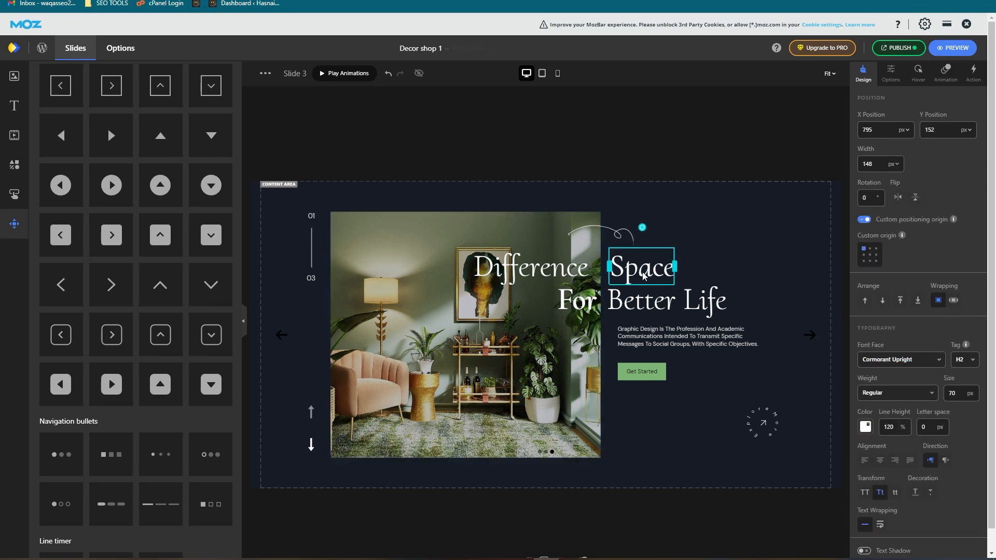
{"action": "double_click", "coordinate": [644, 275]}
{"action": "key", "text": "BackSpace"}
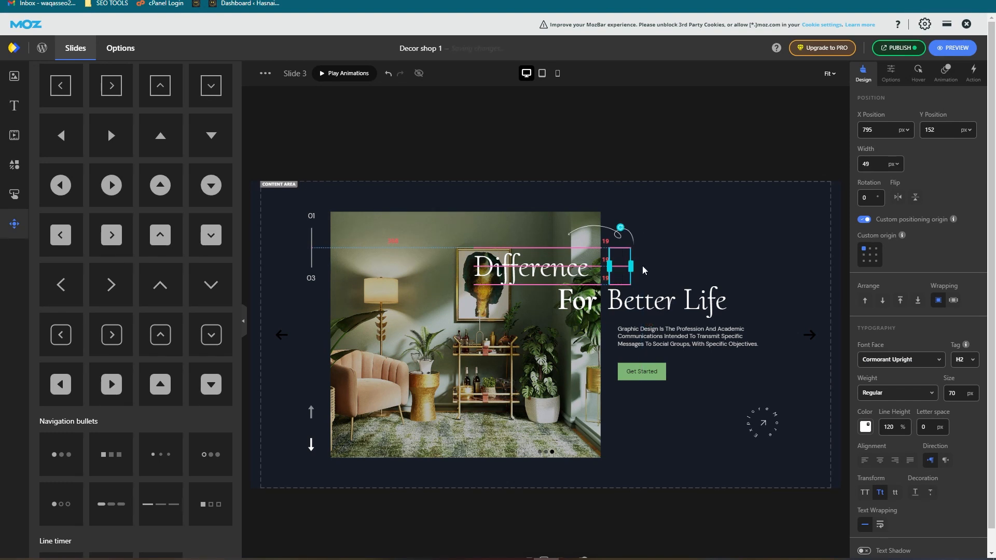
{"action": "type", "text": "Anything"}
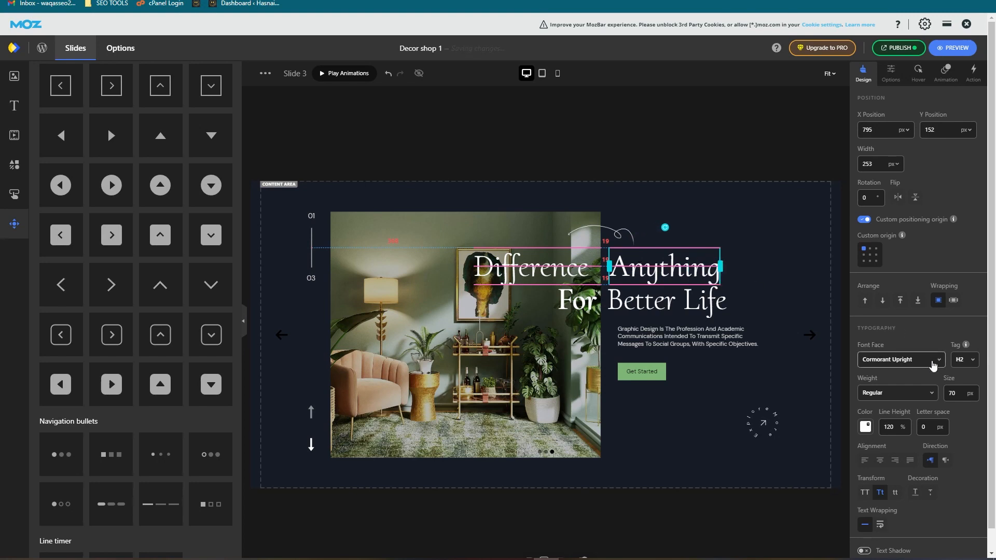
Look through the font face and heading tag options for the word "Anything" without choosing another one
{"action": "left_click", "coordinate": [937, 363]}
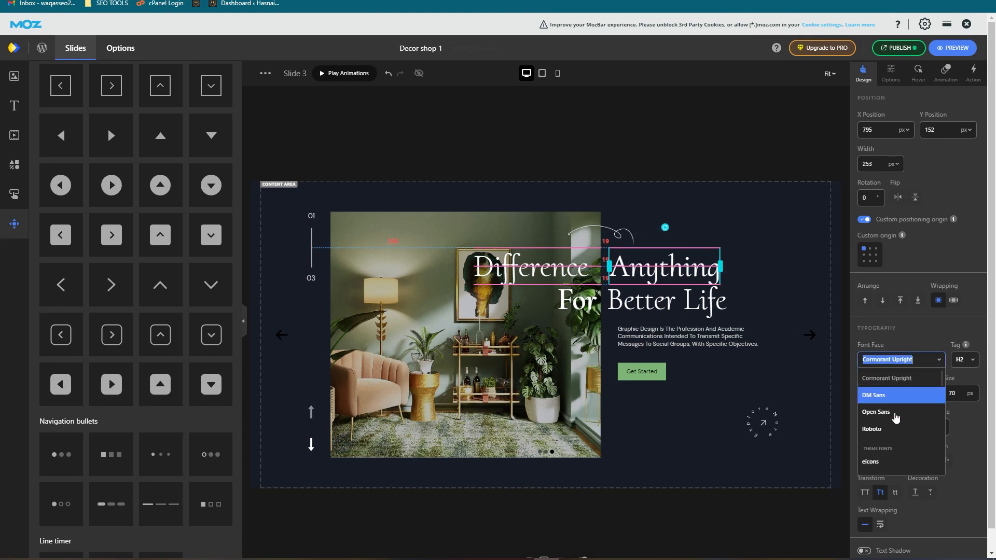
{"action": "scroll", "coordinate": [892, 441], "scroll_direction": "down", "scroll_amount": 2}
{"action": "scroll", "coordinate": [894, 421], "scroll_direction": "up", "scroll_amount": 3}
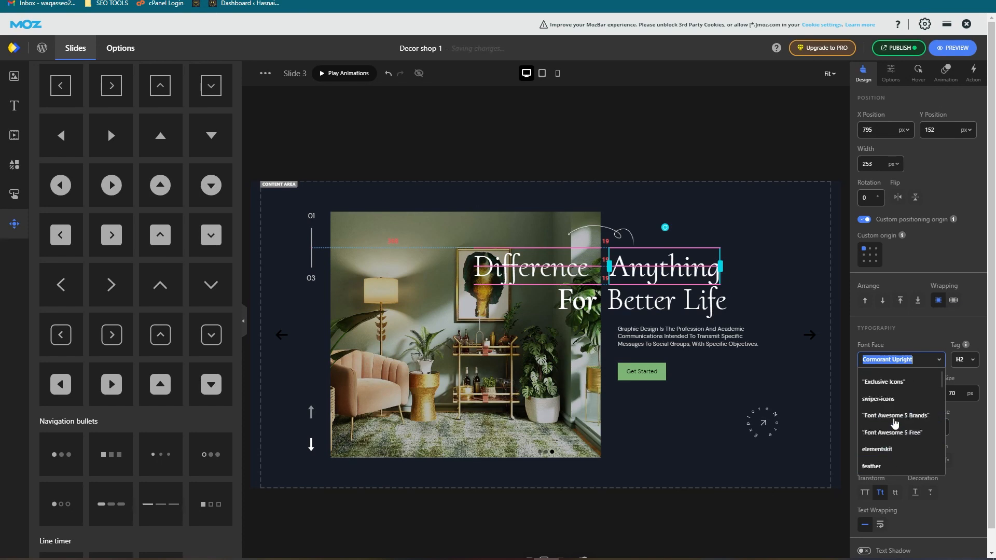
{"action": "left_click", "coordinate": [925, 328]}
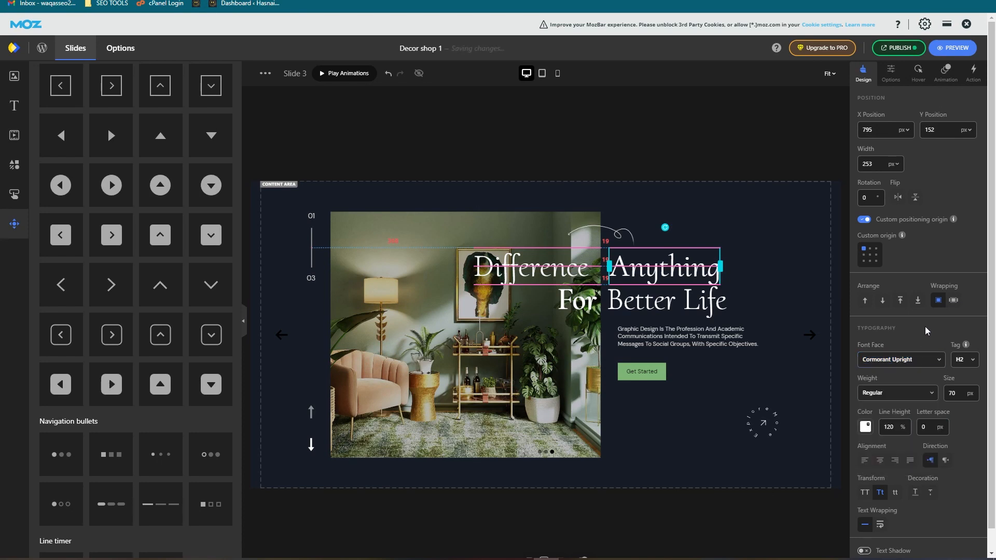
{"action": "left_click", "coordinate": [973, 363]}
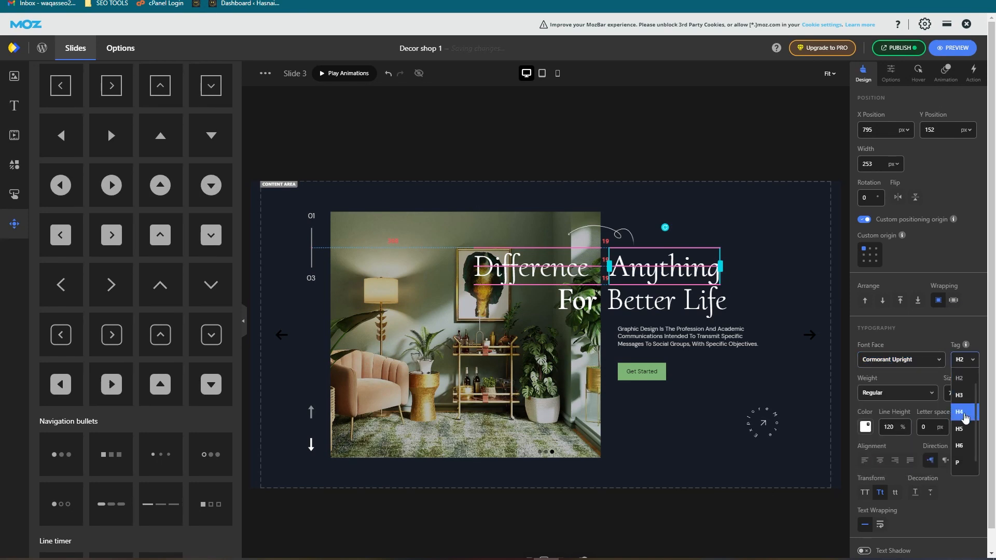
{"action": "left_click", "coordinate": [921, 327]}
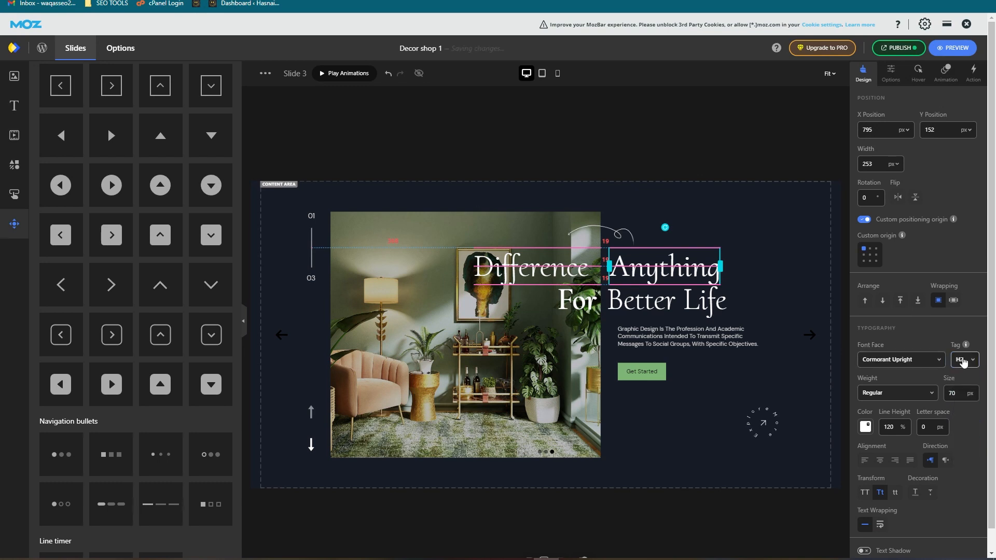
Set the font weight of "Anything" to Semi Bold and view the entrance animations available for it
{"action": "left_click", "coordinate": [912, 396]}
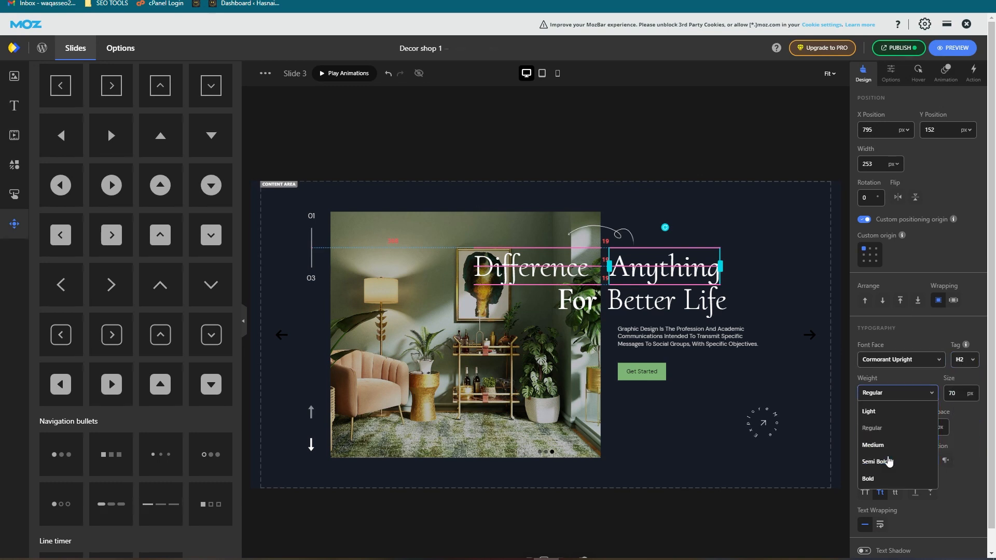
{"action": "left_click", "coordinate": [910, 459]}
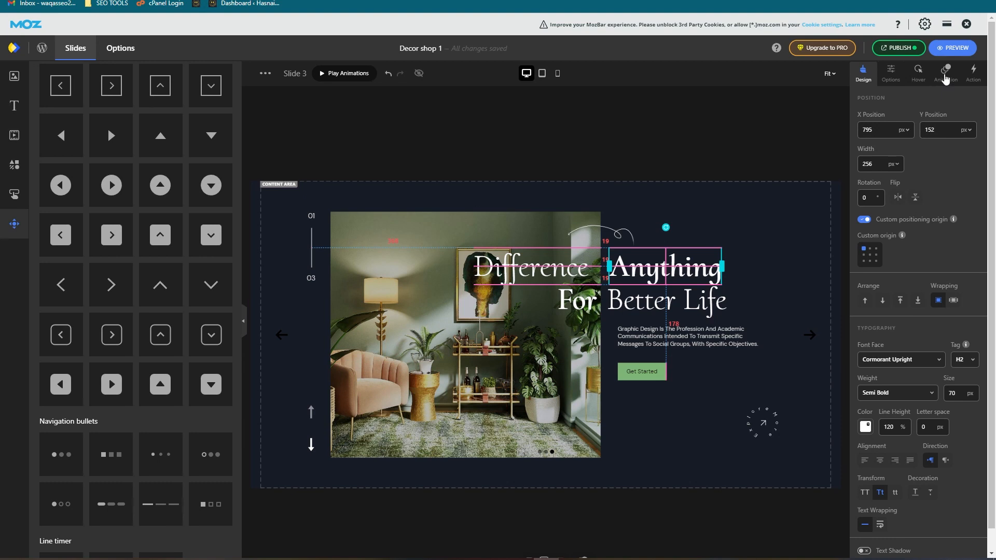
{"action": "left_click", "coordinate": [946, 76]}
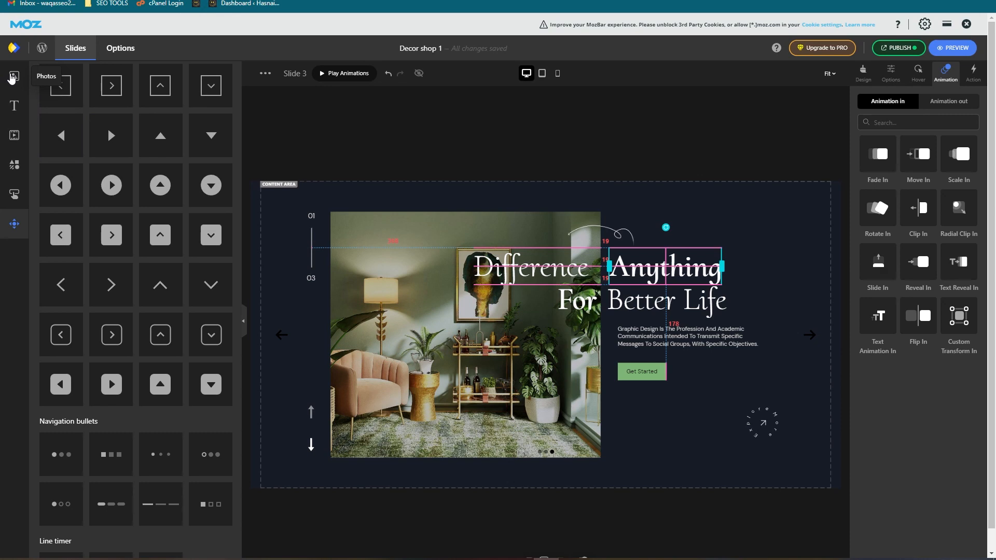
Search the stock photos for "filmmaking" and replace the slide's room picture with the video editing timeline photo
{"action": "left_click", "coordinate": [12, 77]}
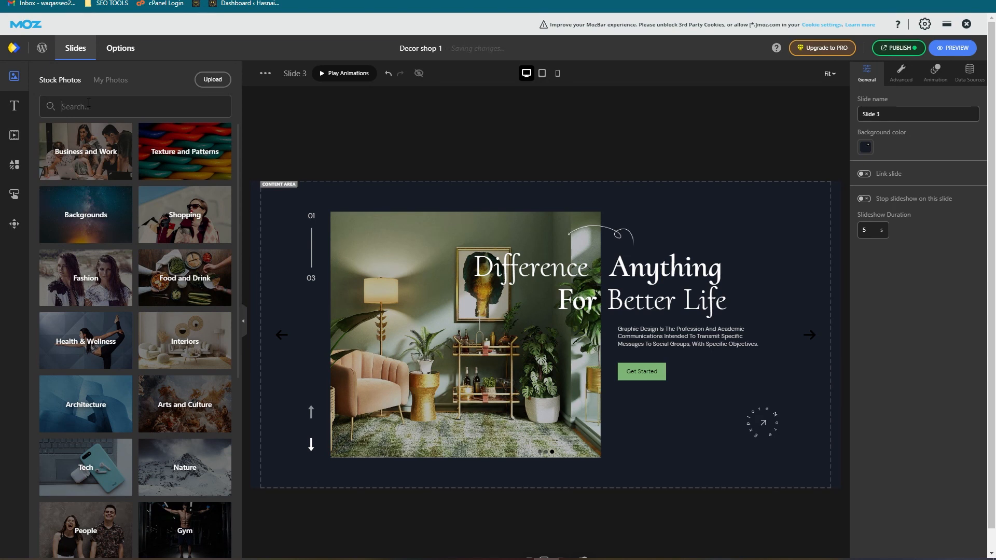
{"action": "type", "text": "filmmaking"}
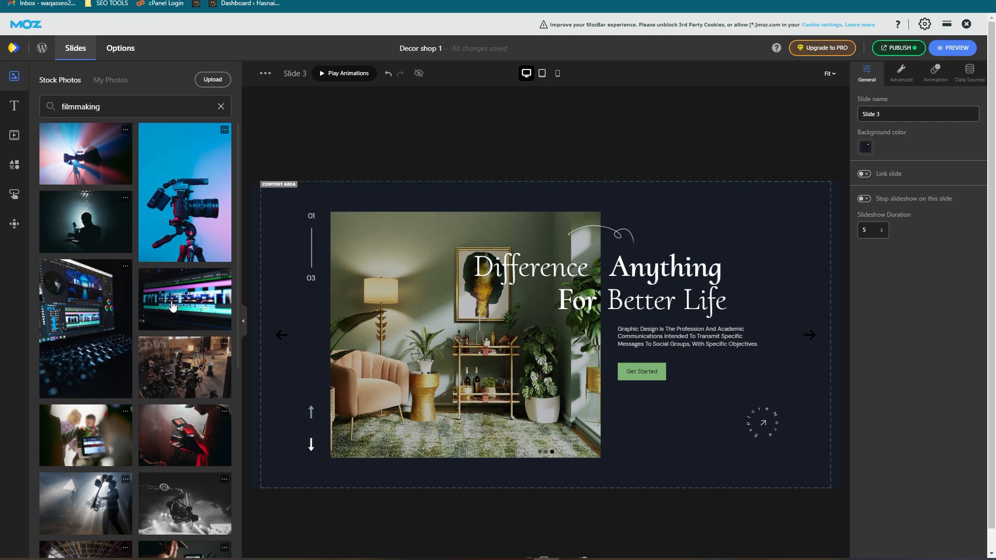
{"action": "left_click_drag", "start_coordinate": [174, 307], "coordinate": [418, 306]}
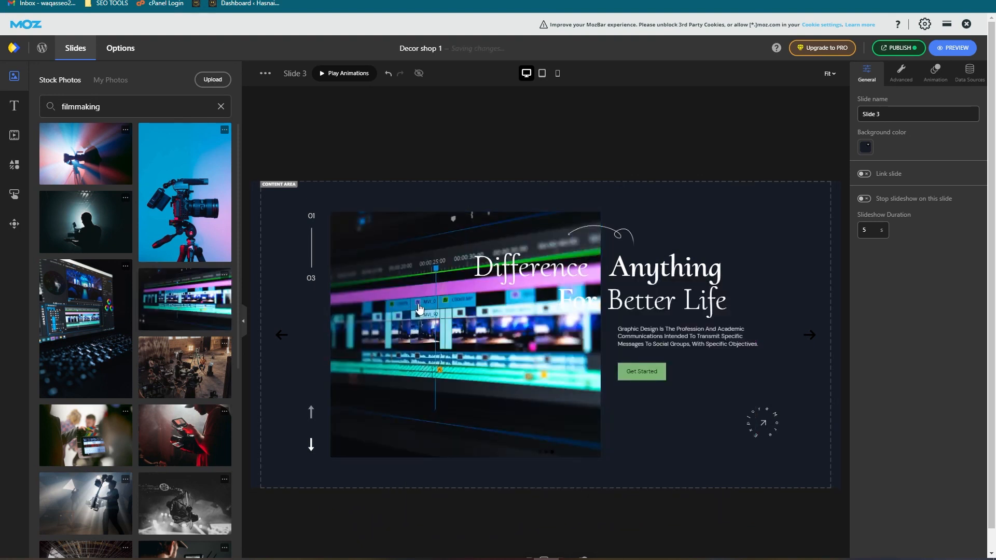
Shift the timeline photo to the left inside its picture frame to adjust the visible crop
{"action": "left_click", "coordinate": [487, 322]}
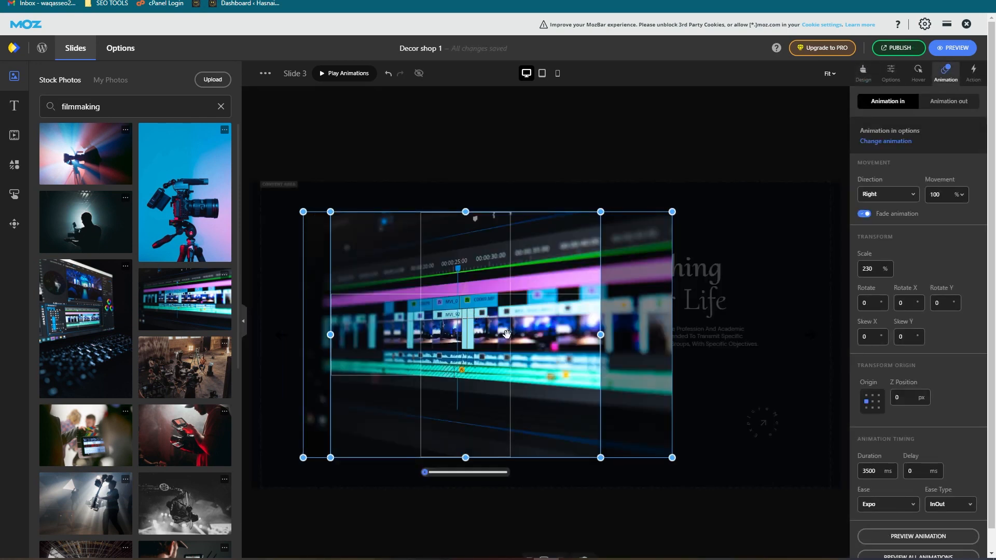
{"action": "left_click_drag", "start_coordinate": [523, 339], "coordinate": [445, 335]}
{"action": "left_click", "coordinate": [651, 440]}
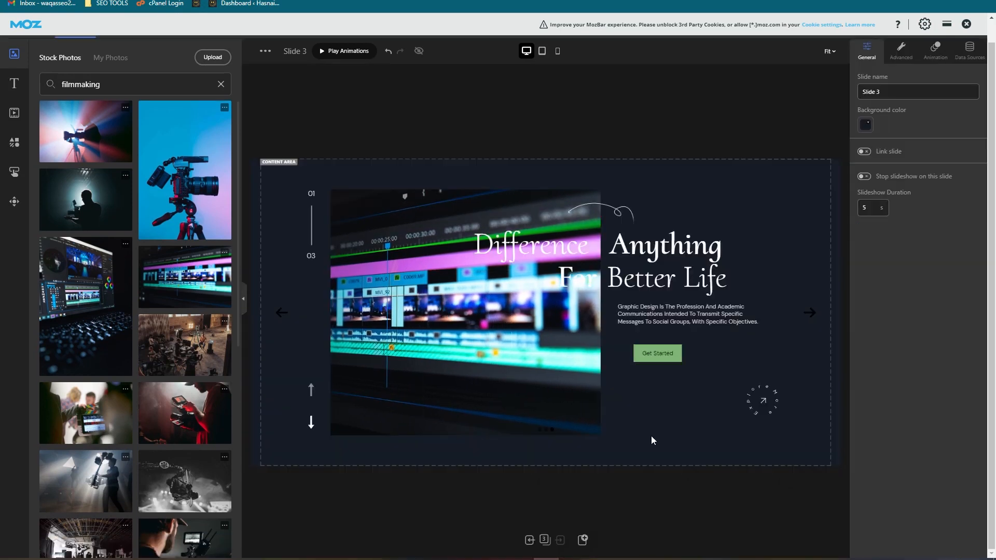
Delete the Get Started button from the slide and undo the deletion
{"action": "left_click", "coordinate": [664, 354]}
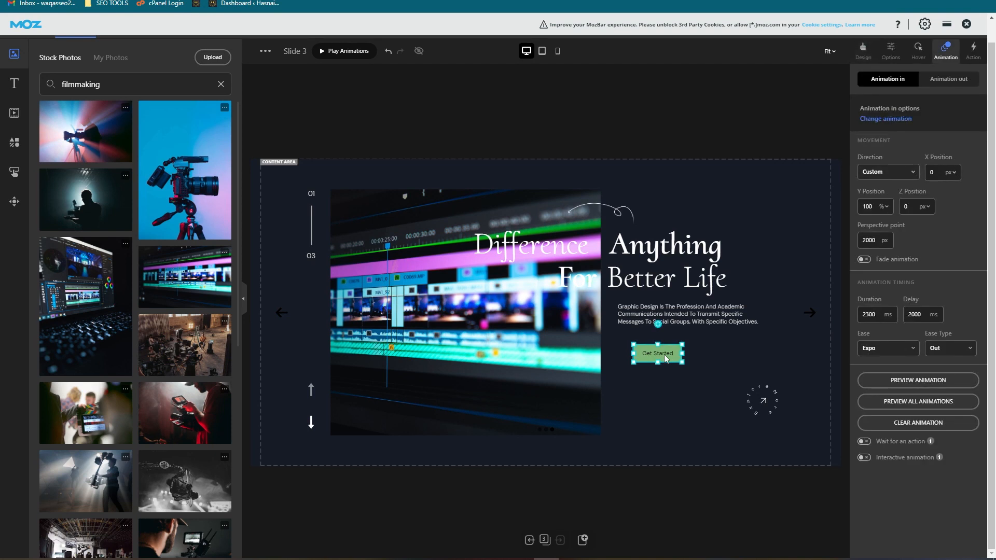
{"action": "key", "text": "Delete"}
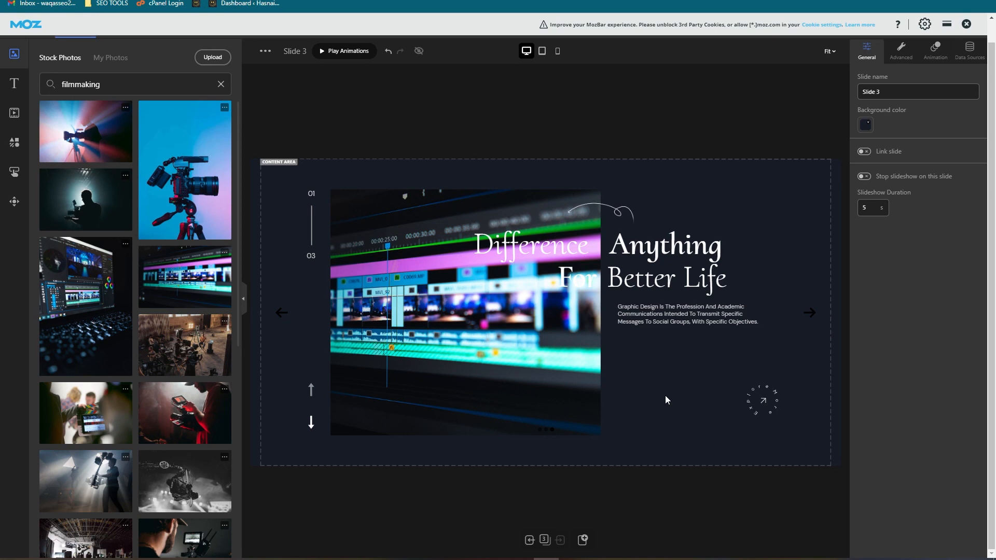
{"action": "scroll", "coordinate": [389, 58], "scroll_direction": "up", "scroll_amount": 1}
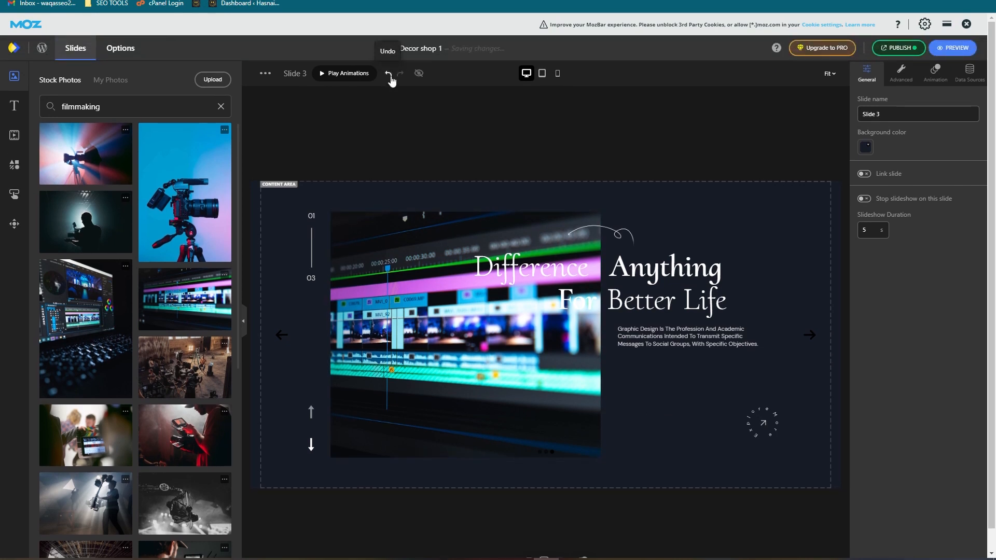
{"action": "left_click", "coordinate": [389, 76]}
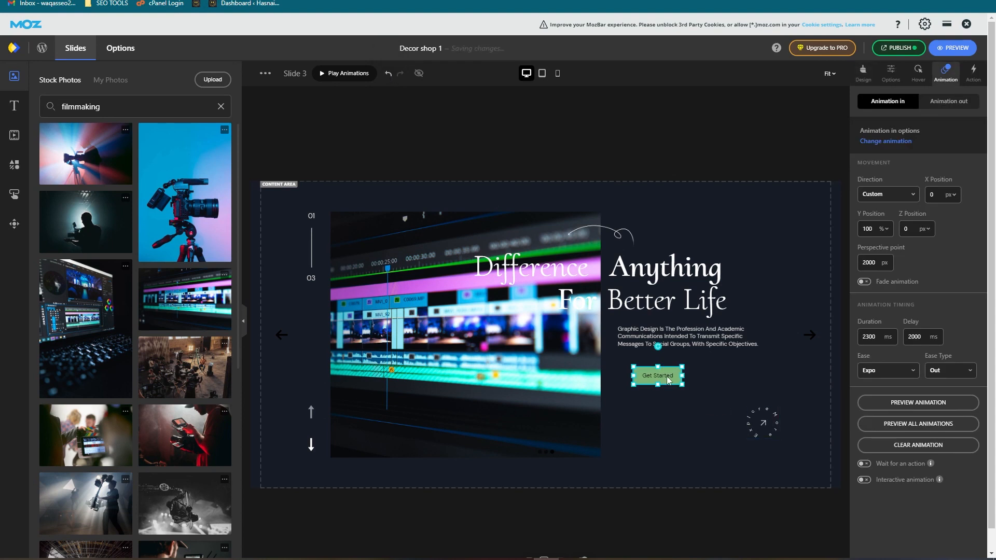
{"action": "left_click", "coordinate": [676, 413]}
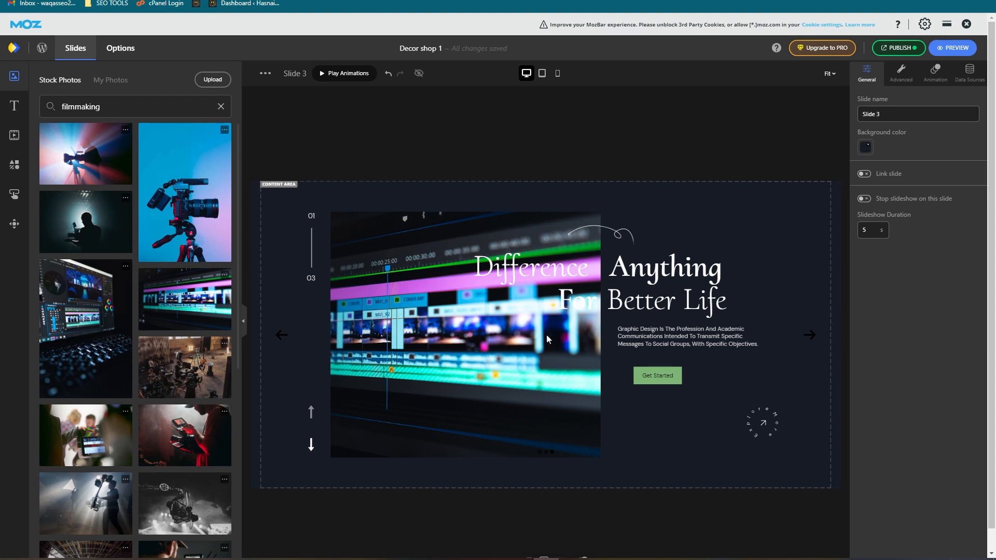
Move the Get Started button sideways to the slide's right edge, below the right navigation arrow
{"action": "left_click", "coordinate": [654, 382]}
{"action": "left_click_drag", "start_coordinate": [653, 381], "coordinate": [794, 381]}
{"action": "left_click", "coordinate": [730, 389]}
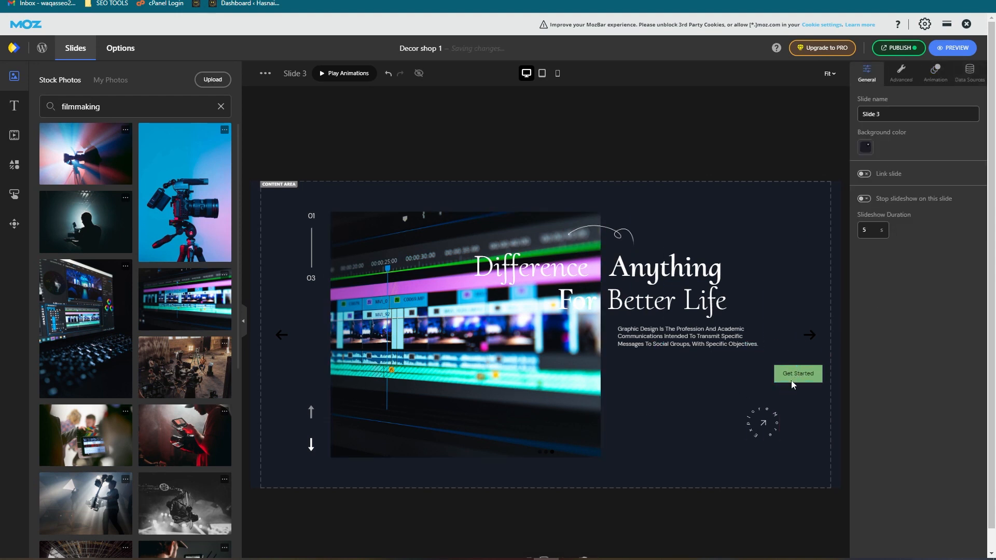
Nudge the heading word "Anything" slightly left and place the Get Started button beneath the description text
{"action": "left_click", "coordinate": [660, 270]}
{"action": "mouse_move", "coordinate": [661, 271]}
{"action": "left_mouse_down"}
{"action": "mouse_move", "coordinate": [734, 261]}
{"action": "mouse_move", "coordinate": [779, 218]}
{"action": "mouse_move", "coordinate": [769, 212]}
{"action": "mouse_move", "coordinate": [729, 226]}
{"action": "mouse_move", "coordinate": [685, 267]}
{"action": "mouse_move", "coordinate": [668, 269]}
{"action": "left_mouse_up"}
{"action": "left_click", "coordinate": [759, 269]}
{"action": "left_click", "coordinate": [781, 209]}
{"action": "left_click_drag", "start_coordinate": [794, 376], "coordinate": [664, 374]}
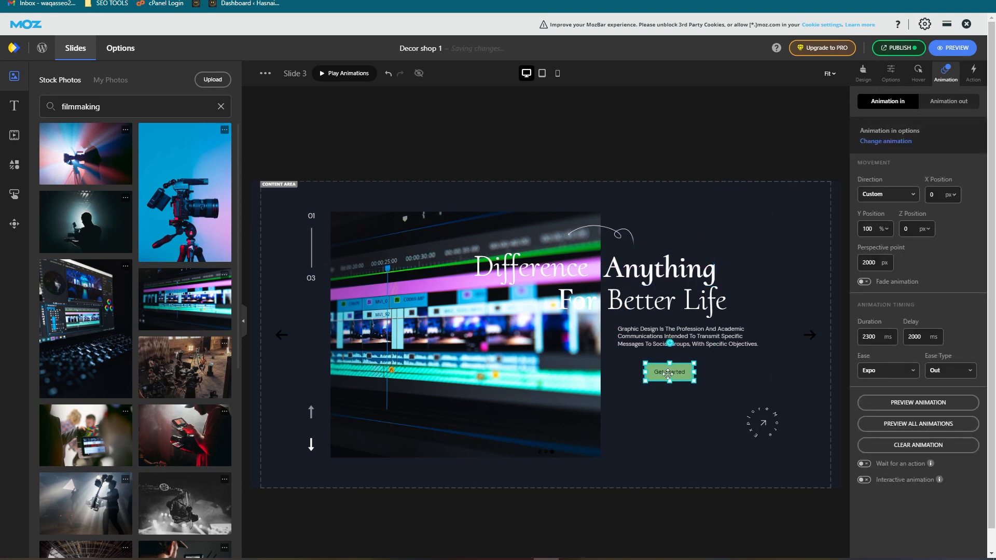
{"action": "left_click", "coordinate": [744, 378]}
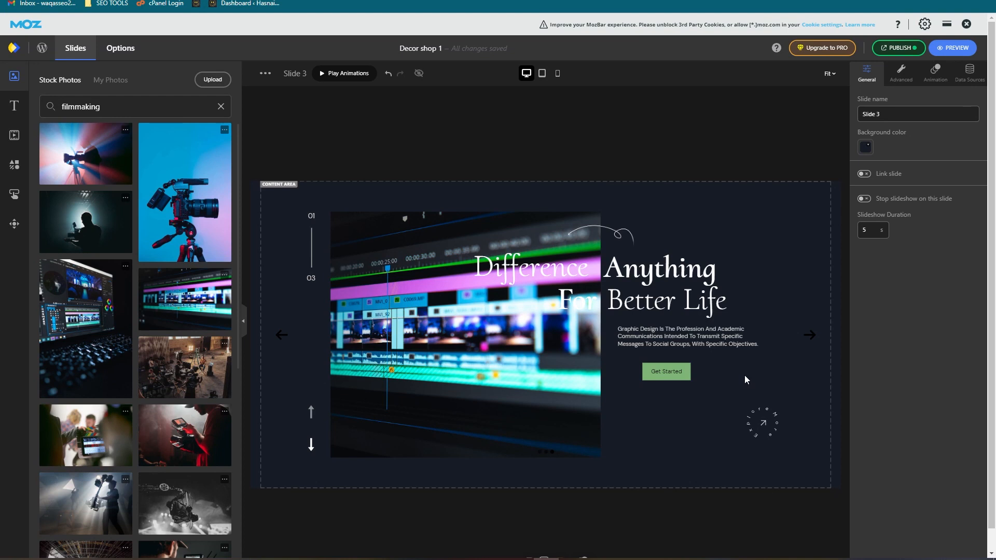
Copy the slider's shortcode [depicter id="1"] from the publishing options and switch to the WordPress dashboard
{"action": "left_click", "coordinate": [896, 47]}
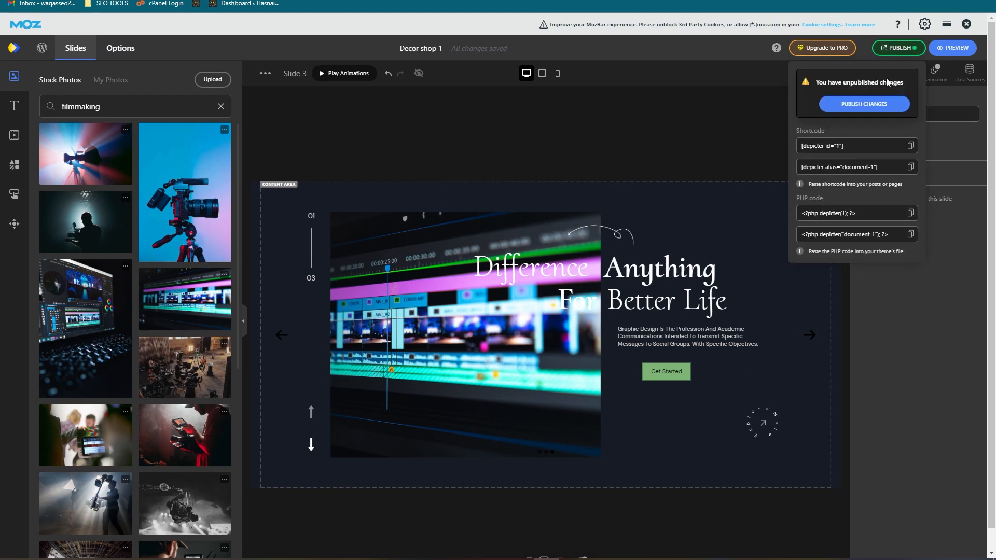
{"action": "left_click", "coordinate": [871, 146]}
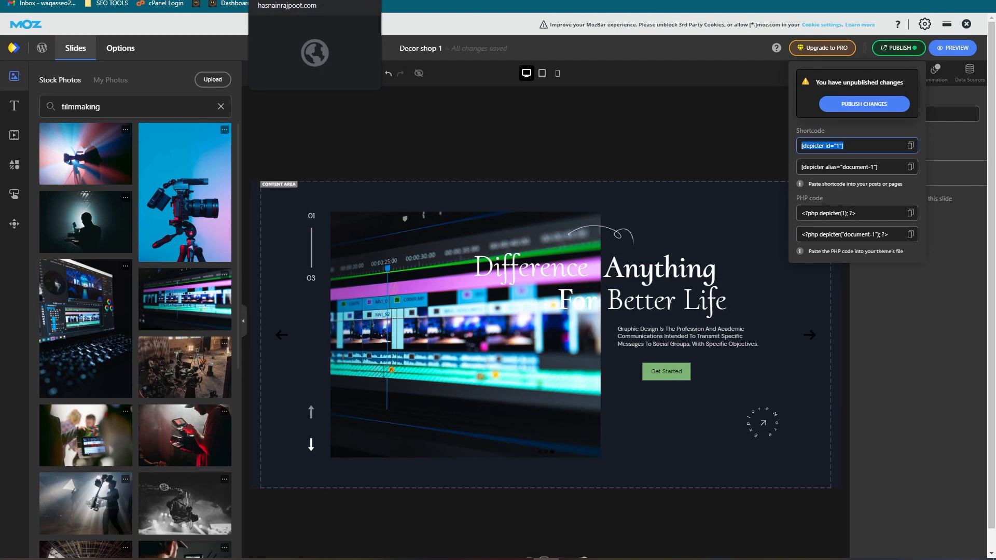
{"action": "left_click", "coordinate": [229, 4]}
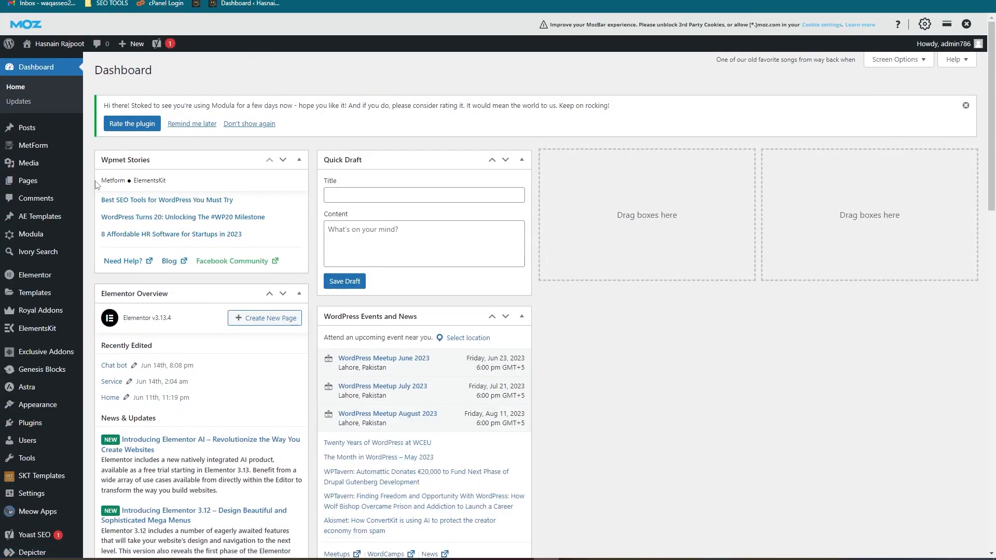
Add a new WordPress page titled "Slider" and insert a Shortcode block into it
{"action": "mouse_move", "coordinate": [26, 186]}
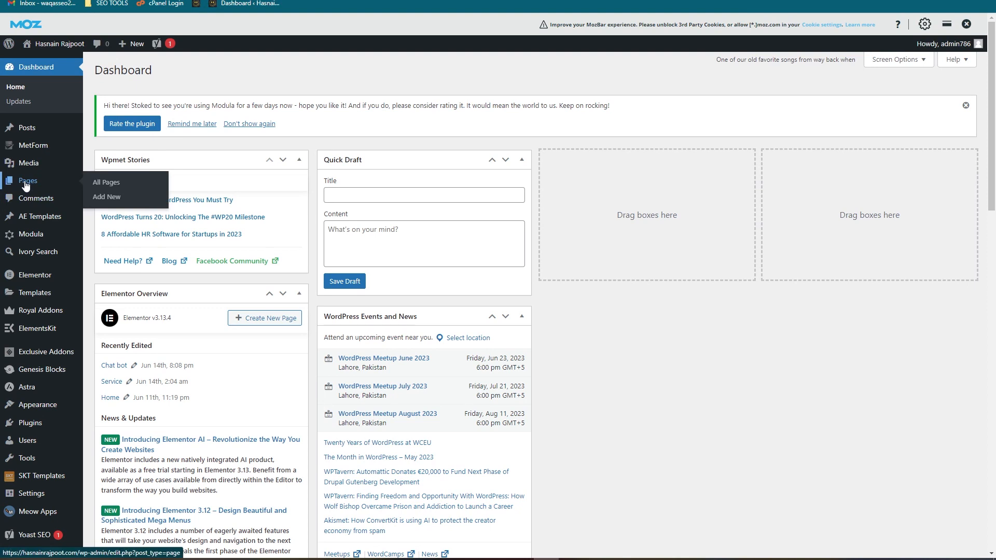
{"action": "left_click", "coordinate": [106, 202]}
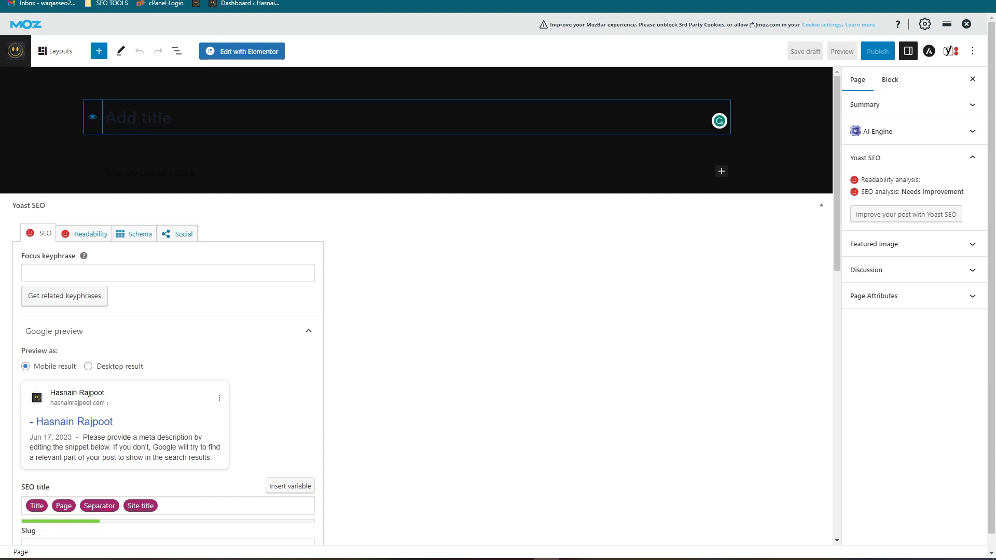
{"action": "type", "text": "Slider"}
{"action": "left_click", "coordinate": [474, 226]}
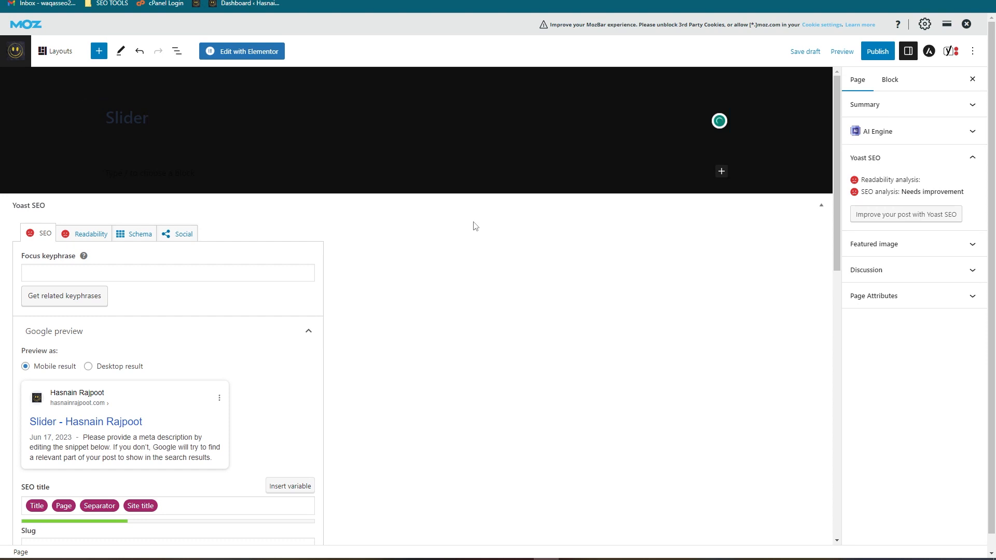
{"action": "left_click", "coordinate": [722, 171]}
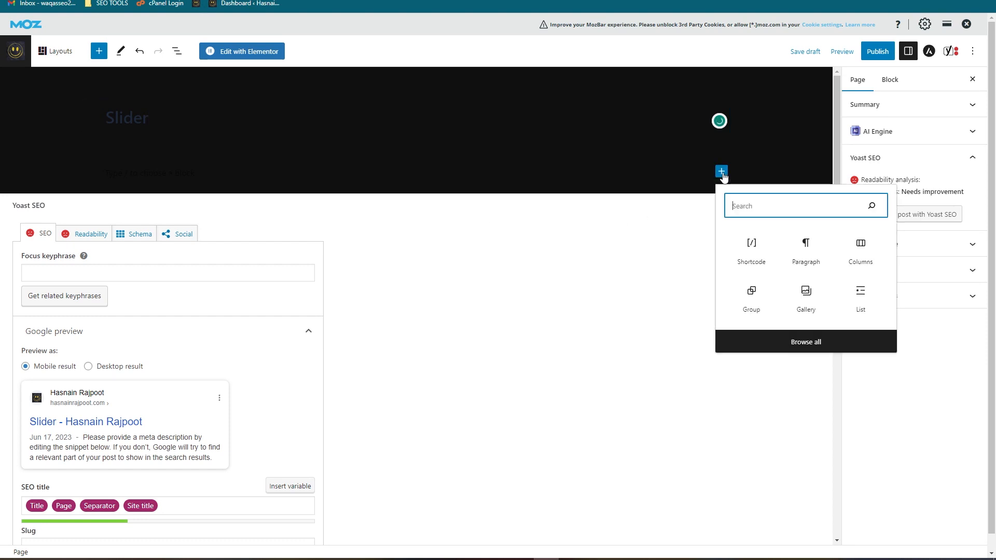
{"action": "left_click", "coordinate": [752, 254]}
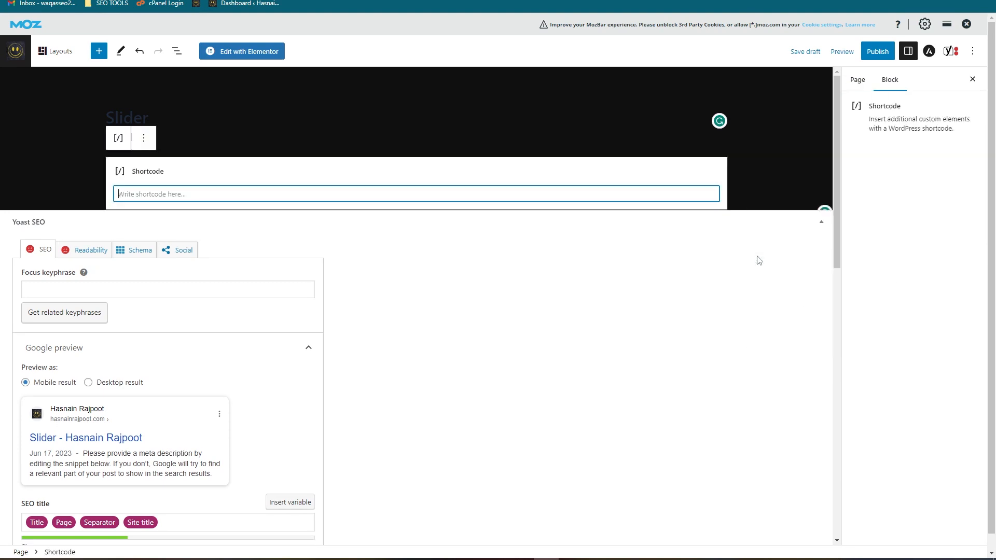
Enter the shortcode [depicter id="1"] in the Shortcode block and publish the page
{"action": "type", "text": "[depicter id=\"1\"]"}
{"action": "left_click", "coordinate": [311, 264]}
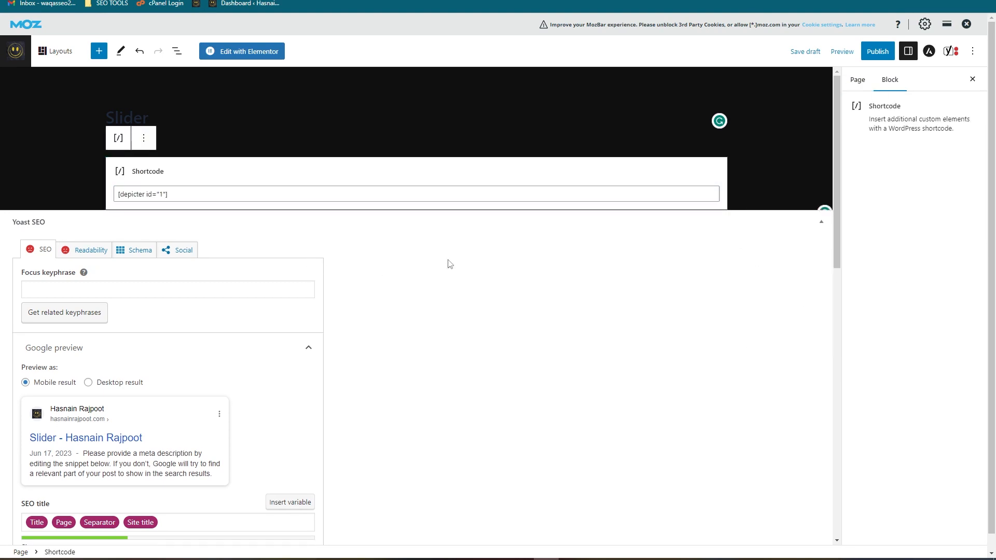
{"action": "left_click", "coordinate": [878, 50]}
{"action": "left_click", "coordinate": [884, 55]}
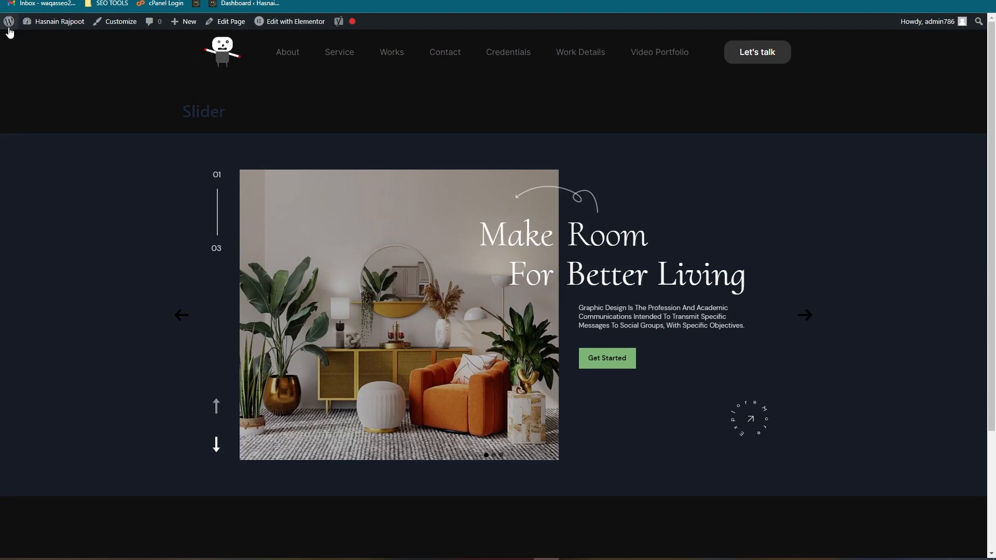
Return to the WordPress admin, find the Slider page in the pages list and open it in the Elementor editor
{"action": "mouse_move", "coordinate": [9, 25]}
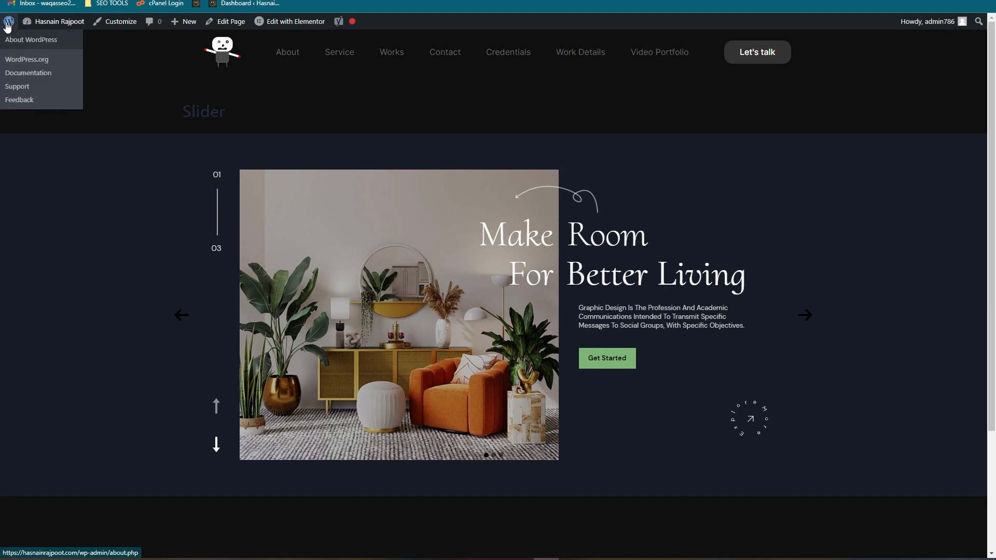
{"action": "left_click", "coordinate": [7, 26]}
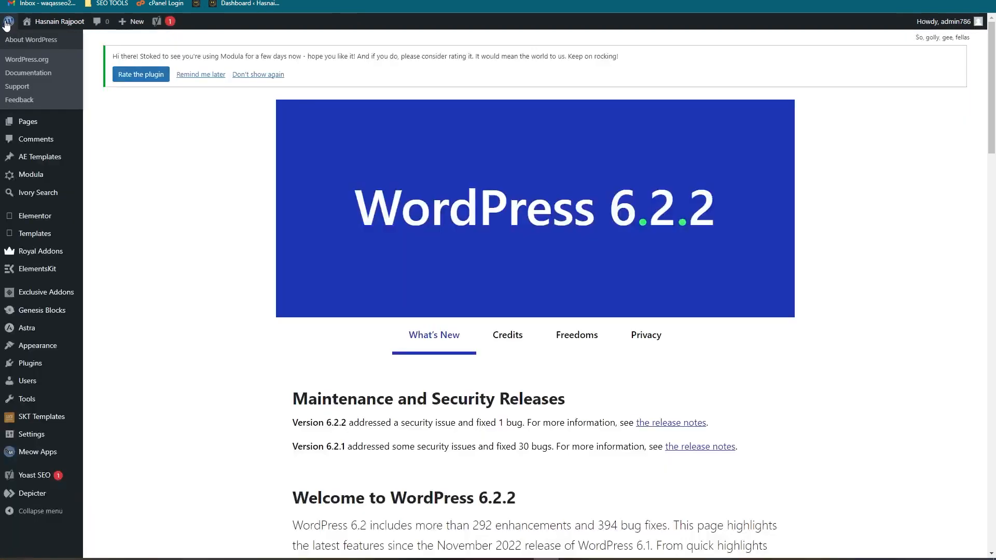
{"action": "mouse_move", "coordinate": [5, 25]}
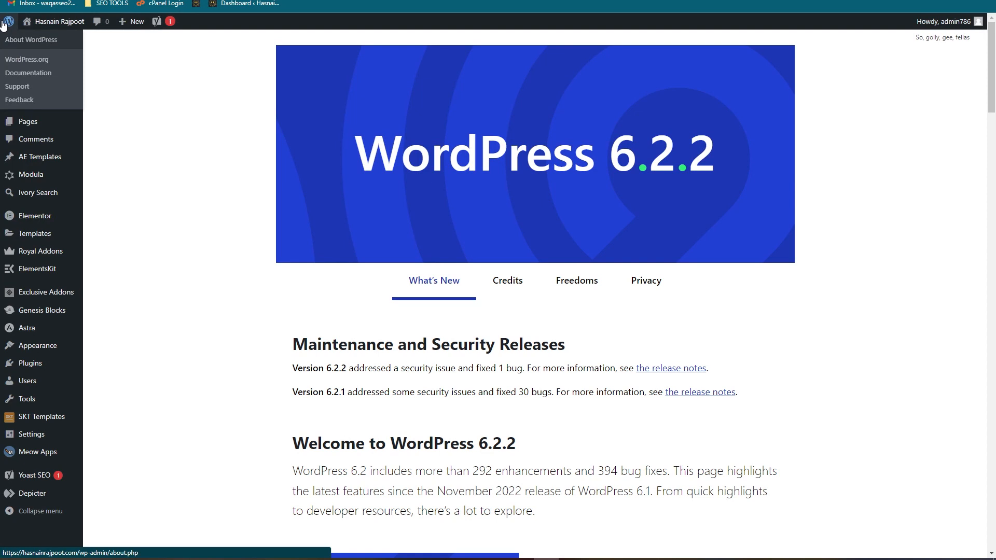
{"action": "mouse_move", "coordinate": [28, 124]}
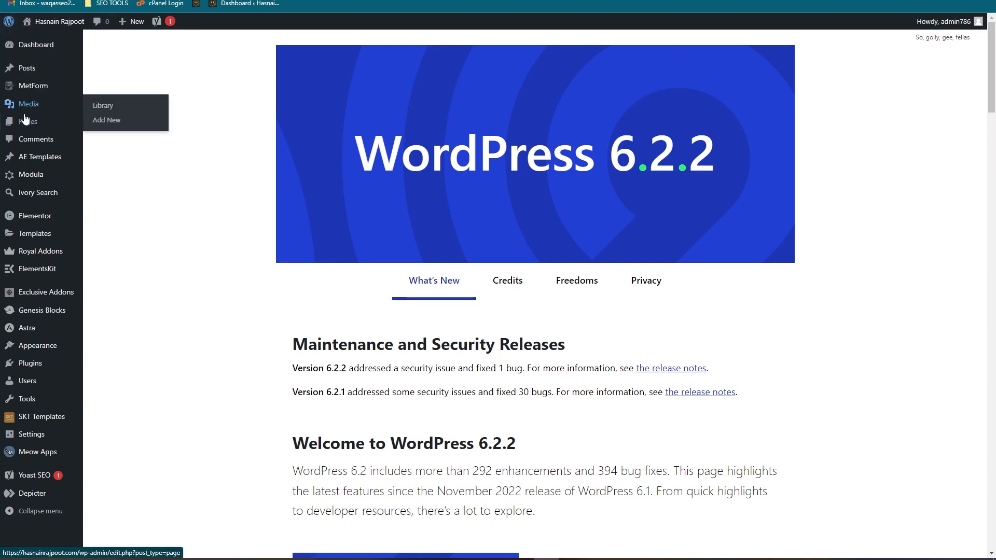
{"action": "left_click", "coordinate": [27, 121]}
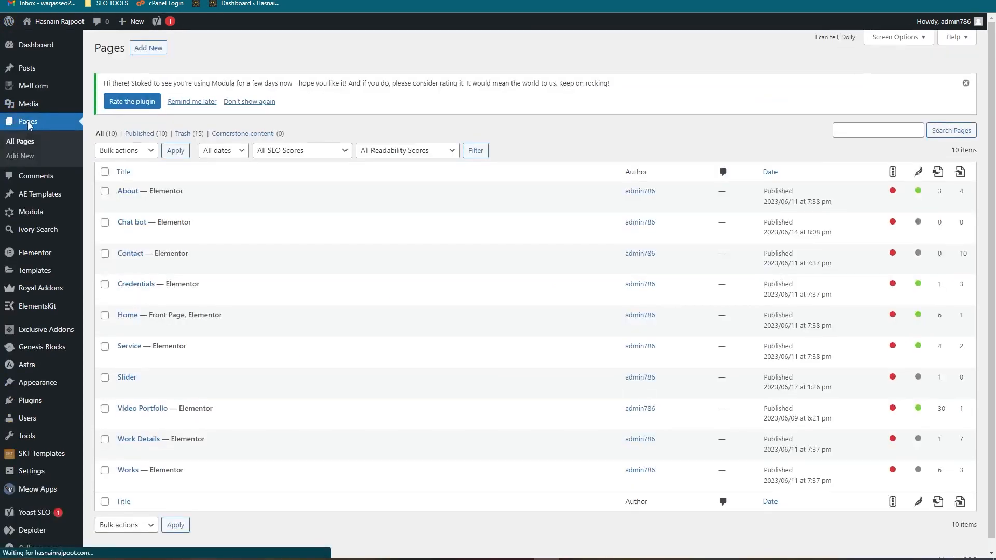
{"action": "mouse_move", "coordinate": [155, 192]}
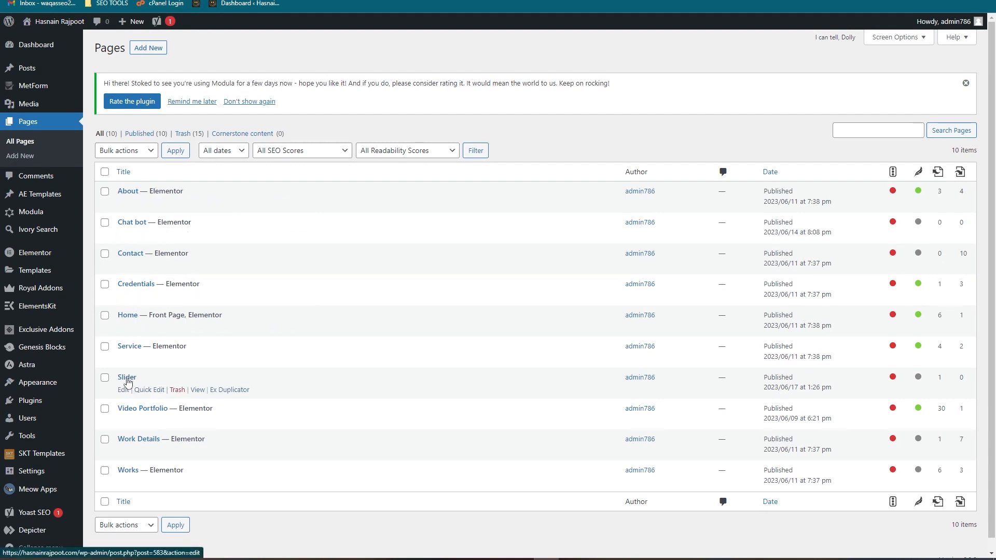
{"action": "left_click", "coordinate": [122, 392]}
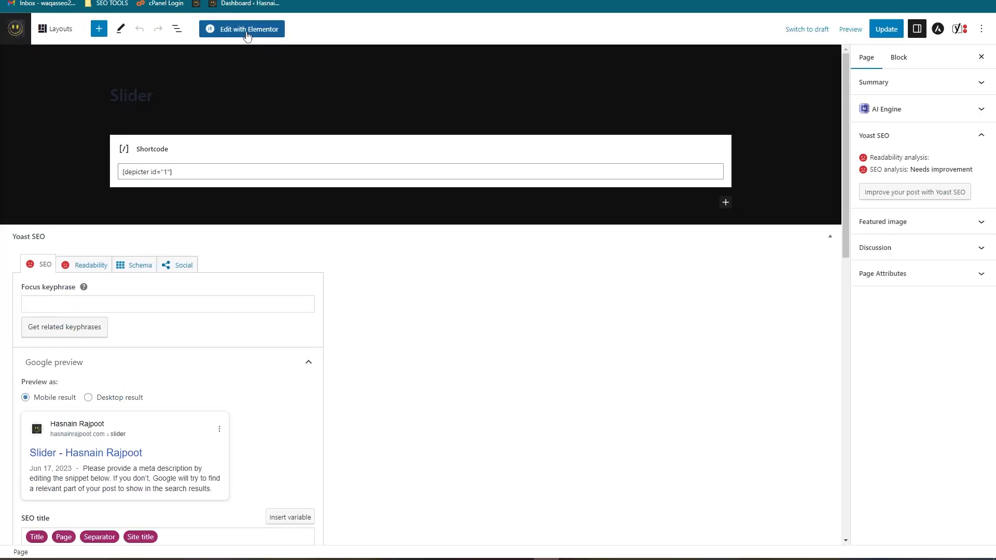
{"action": "left_click", "coordinate": [247, 30]}
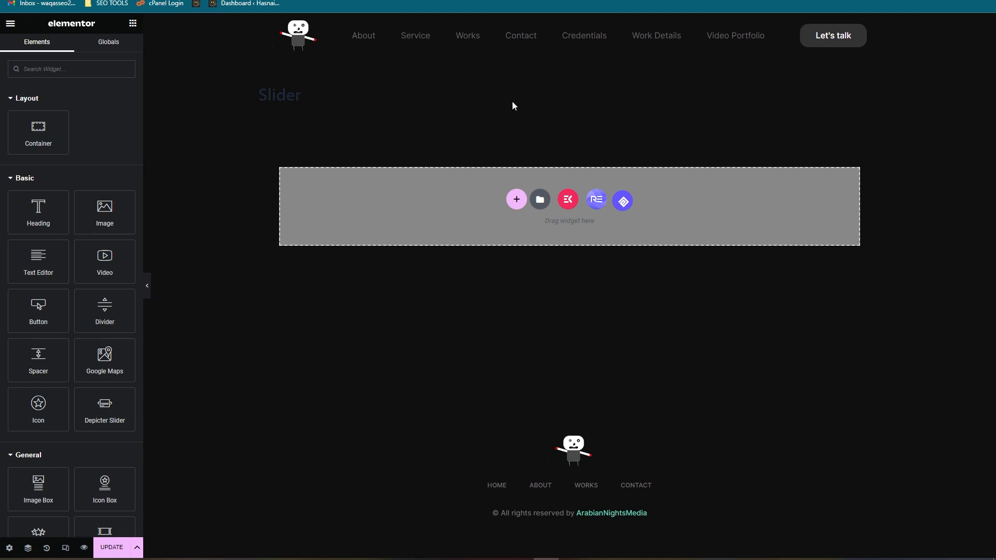
Search the Elementor widgets for "short" and place a Shortcode widget in the empty area below the Slider title
{"action": "left_click", "coordinate": [101, 71]}
{"action": "type", "text": "sh"}
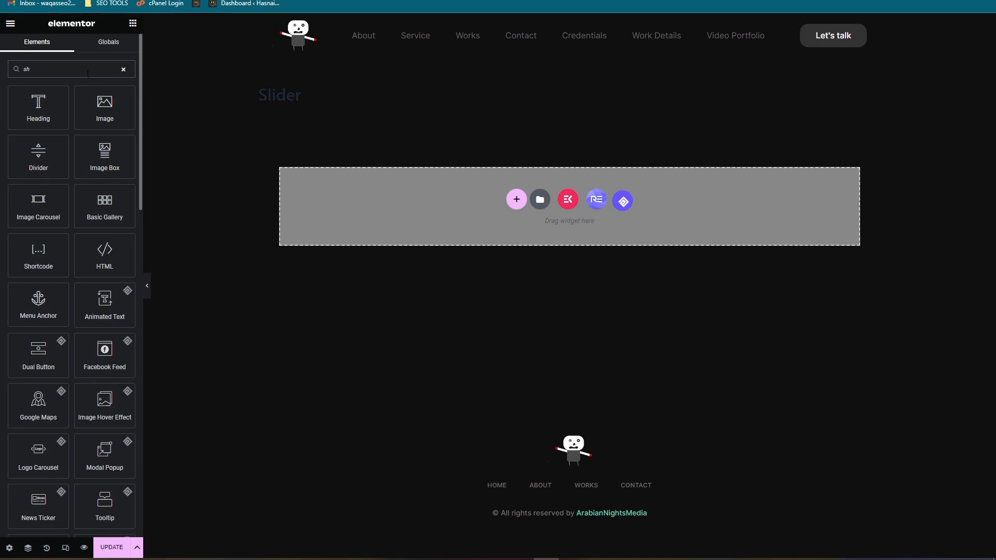
{"action": "type", "text": "ort"}
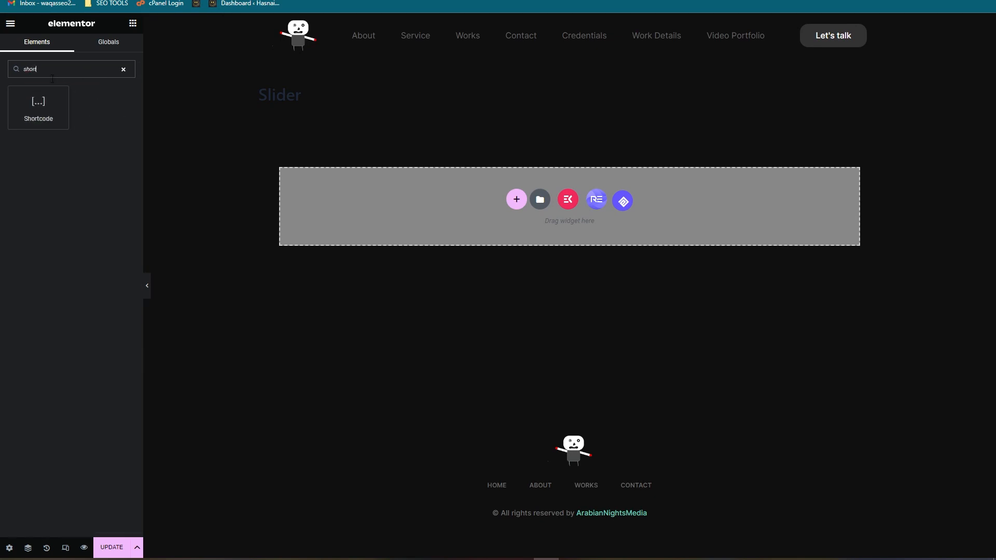
{"action": "left_click_drag", "start_coordinate": [37, 108], "coordinate": [431, 208]}
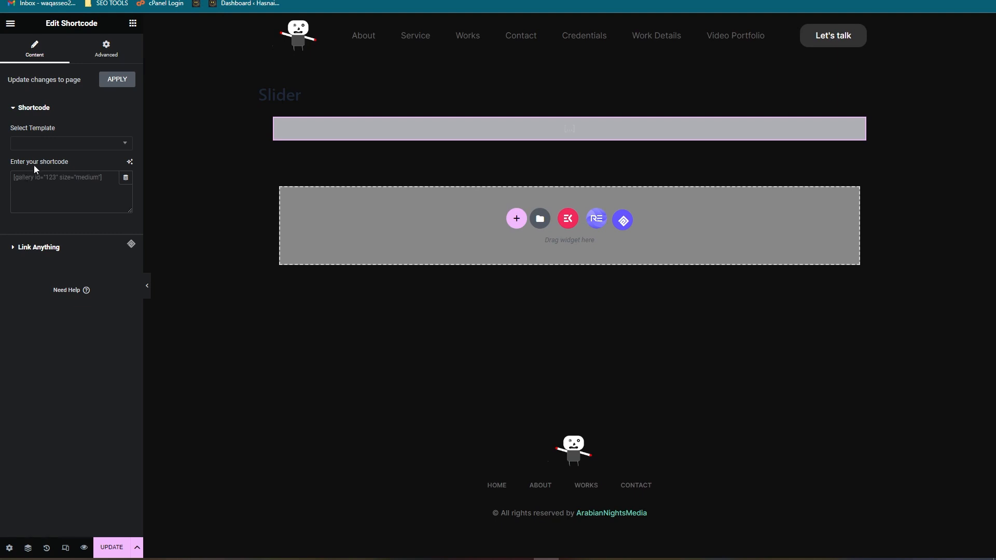
Apply the shortcode [depicter id="1"] to the widget and preview the page, dismissing the unpublished-slider notice
{"action": "left_click", "coordinate": [54, 177]}
{"action": "type", "text": "[depicter id=\"1\"]"}
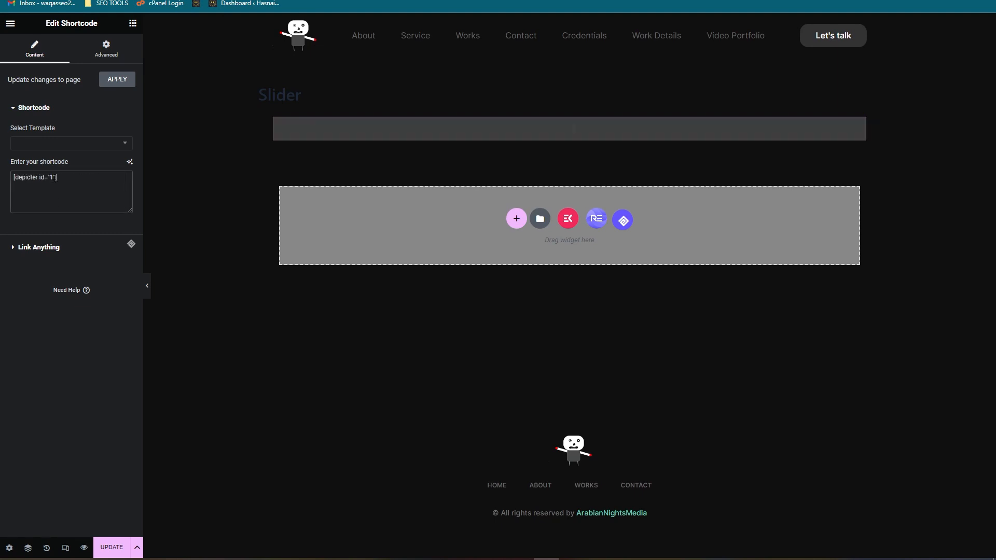
{"action": "left_click", "coordinate": [115, 83]}
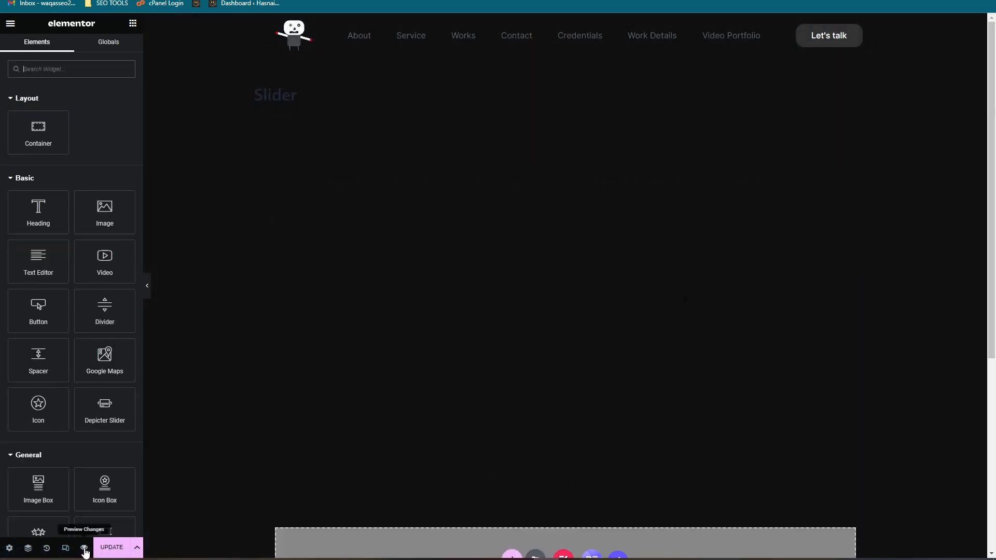
{"action": "left_click", "coordinate": [85, 550]}
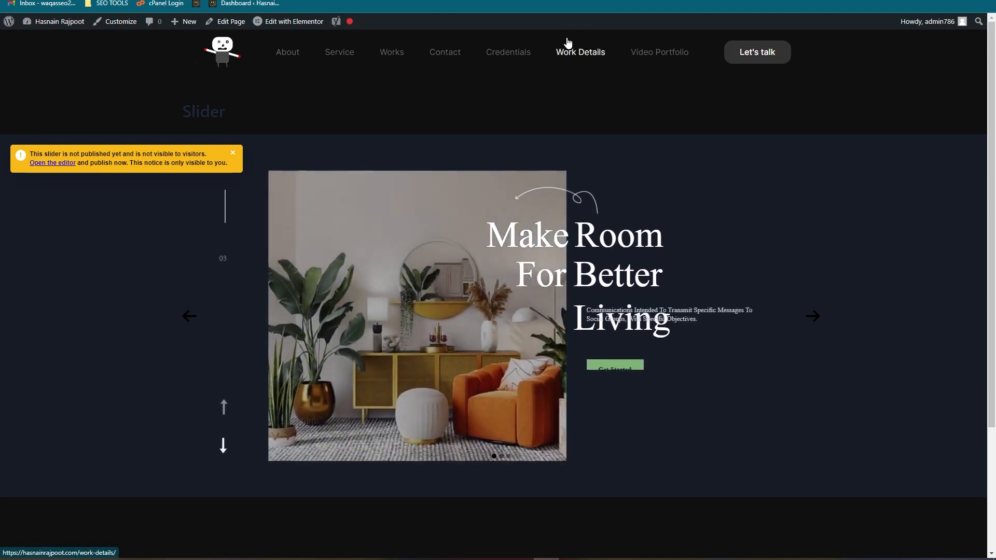
{"action": "left_click", "coordinate": [233, 153]}
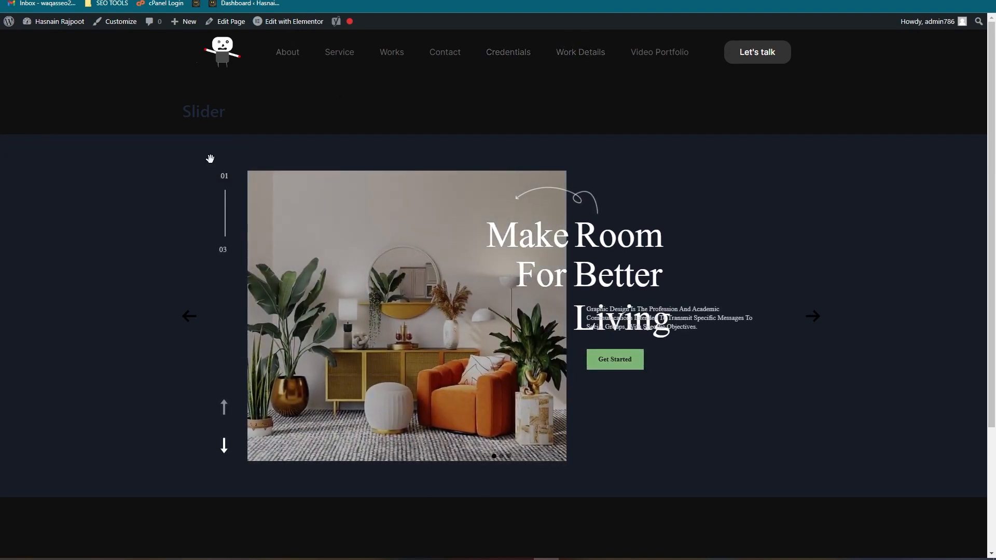